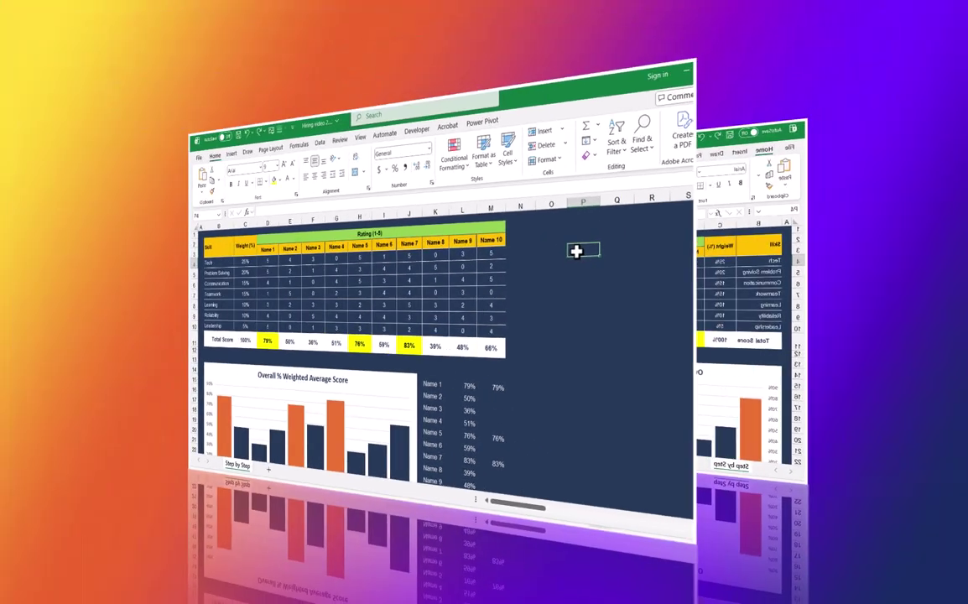
Restrict the rating cells D4:M10 to a drop-down list of 0,1,2,3,4,5
{"action": "scroll", "coordinate": [781, 277], "scroll_direction": "down", "scroll_amount": 3}
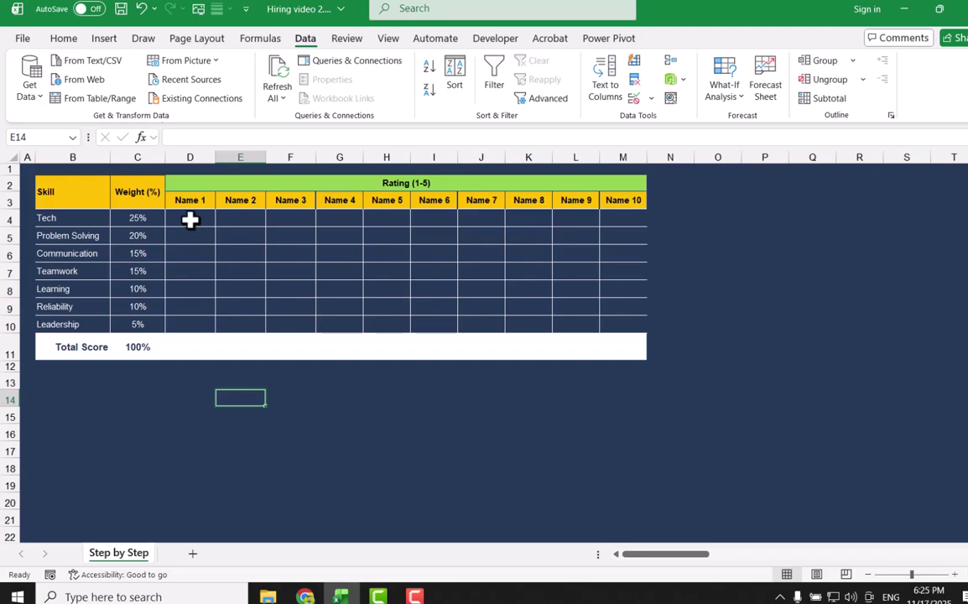
{"action": "left_click_drag", "start_coordinate": [192, 221], "coordinate": [624, 317]}
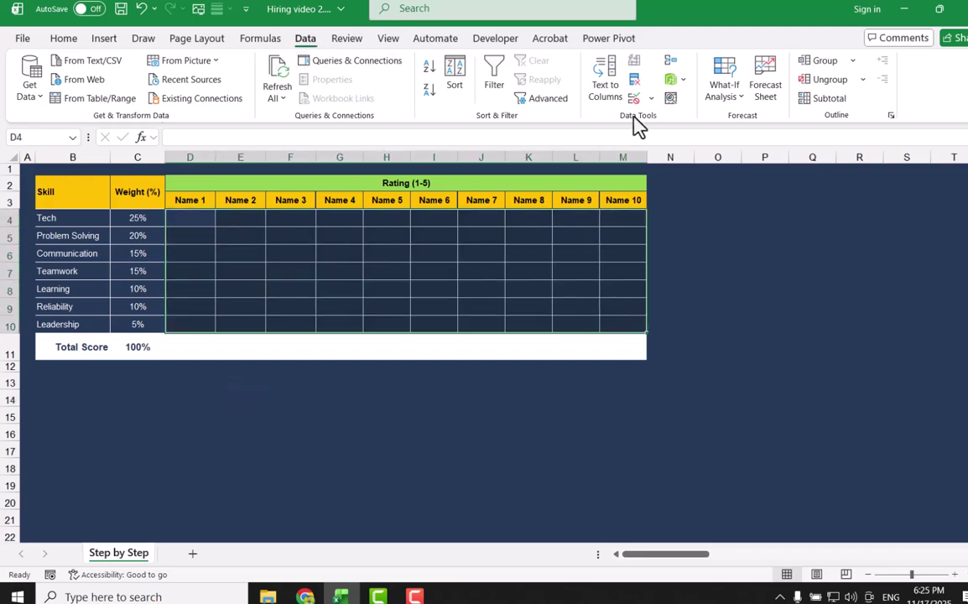
{"action": "left_click", "coordinate": [649, 99]}
{"action": "left_click", "coordinate": [663, 120]}
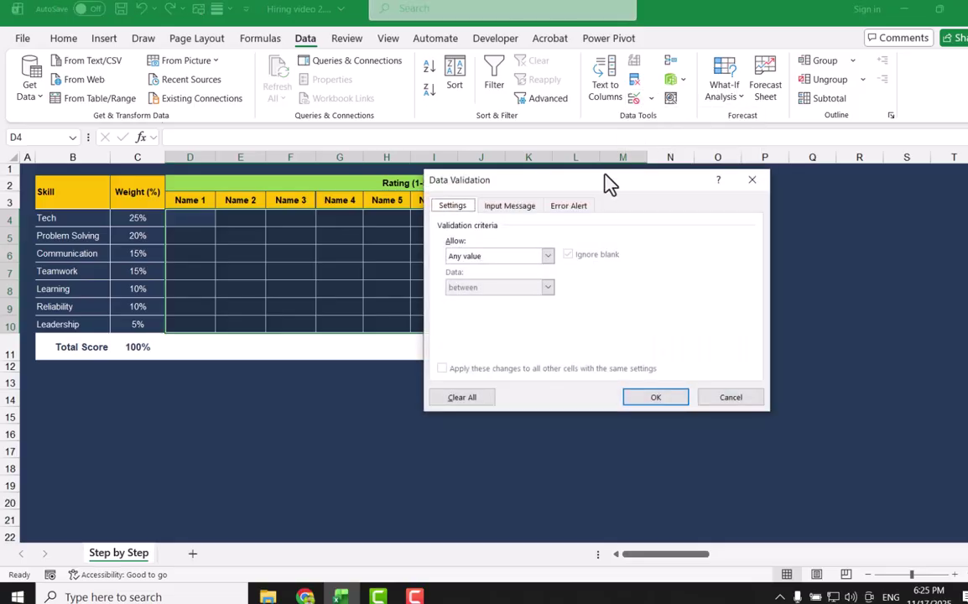
{"action": "left_click", "coordinate": [520, 256]}
{"action": "left_click", "coordinate": [484, 303]}
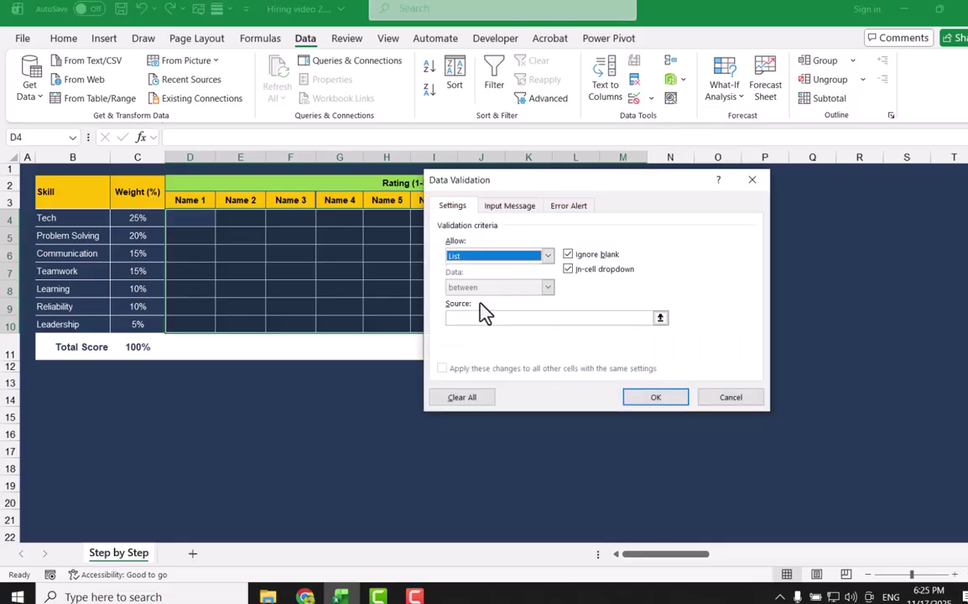
{"action": "left_click", "coordinate": [476, 318]}
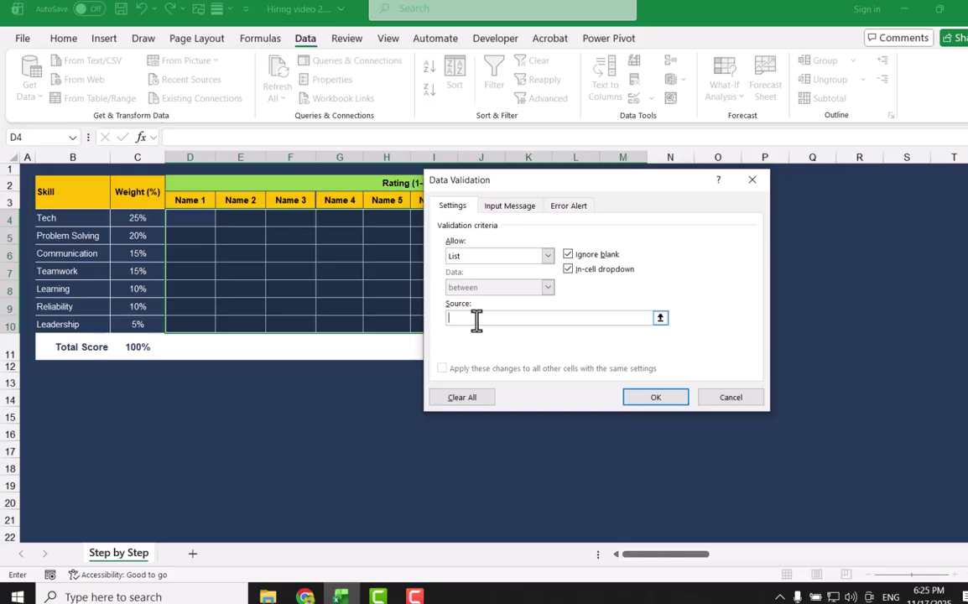
{"action": "type", "text": "0,1,2,3,4,5"}
{"action": "left_click", "coordinate": [675, 396]}
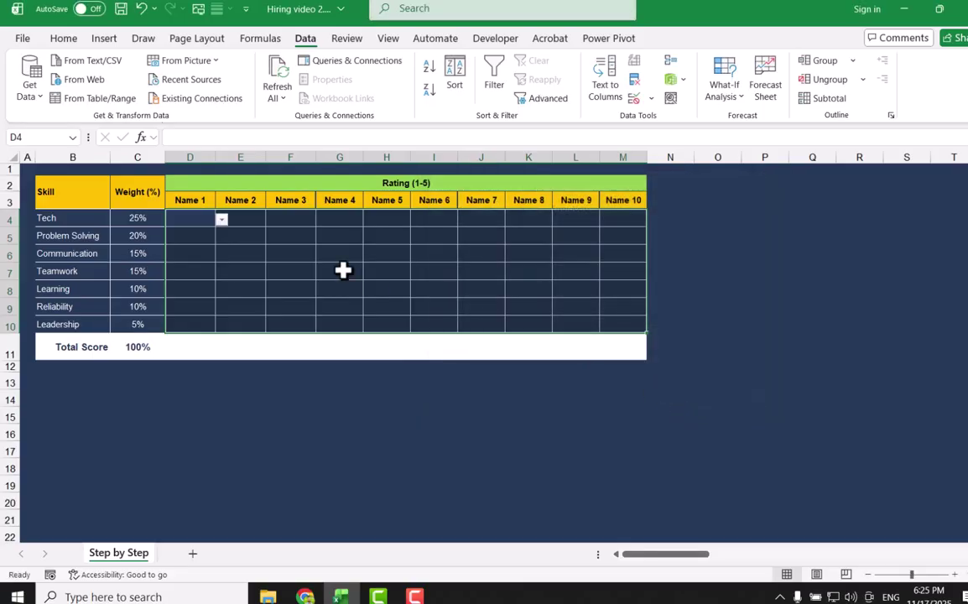
Pick Name 1's skill ratings from the 0–5 drop-downs, starting with Tech
{"action": "left_click", "coordinate": [221, 221]}
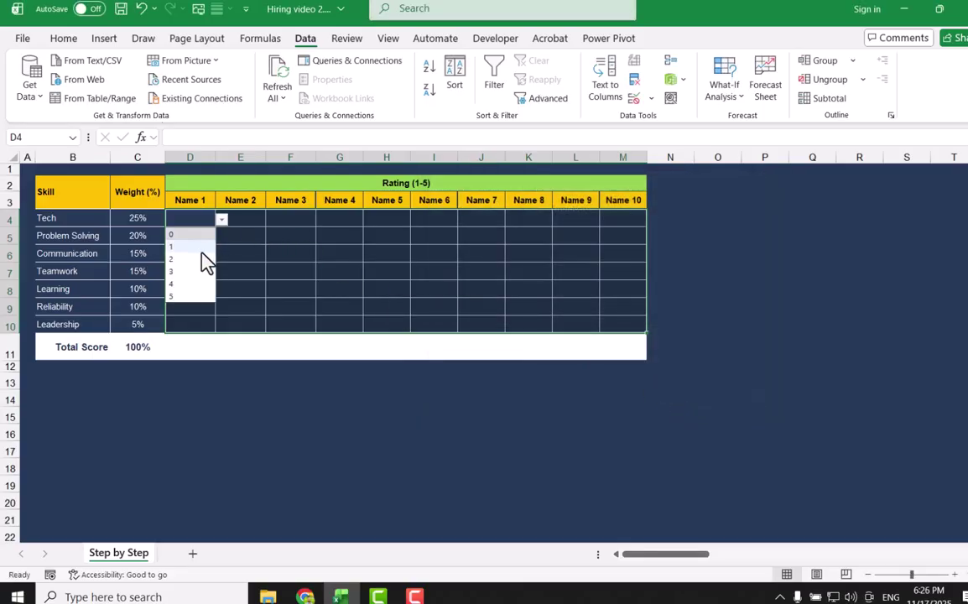
{"action": "left_click", "coordinate": [201, 247]}
{"action": "left_click", "coordinate": [201, 236]}
{"action": "left_click", "coordinate": [221, 238]}
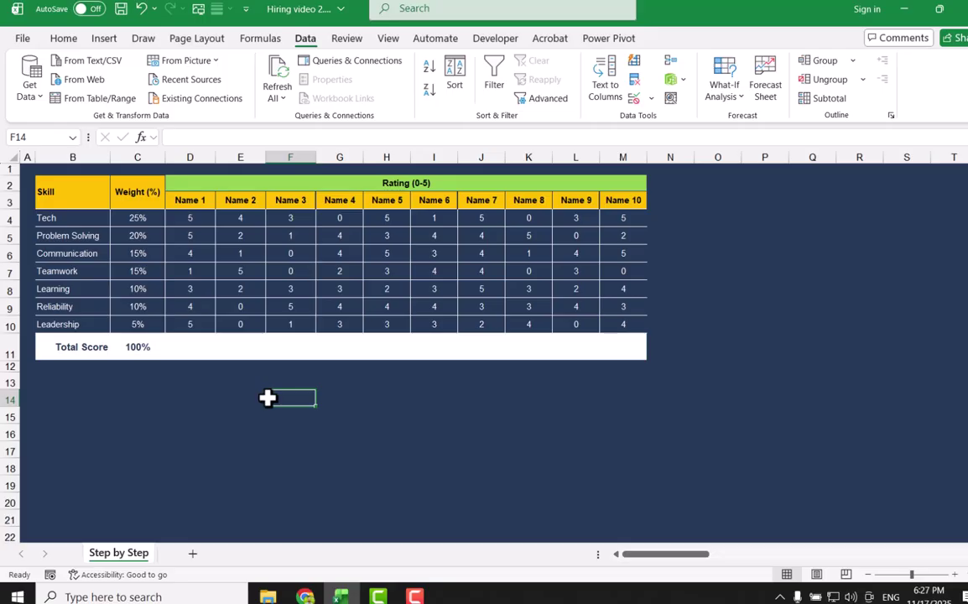
Enter =SUMPRODUCT($C$4:$C$10,D4:D10/5) in D11 to get Name 1's 79% total
{"action": "left_click", "coordinate": [193, 346]}
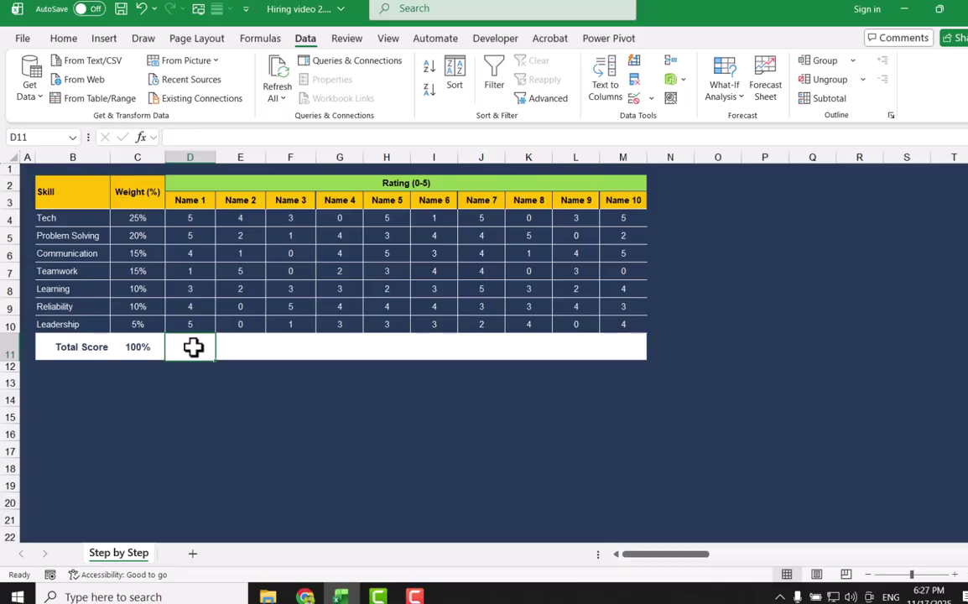
{"action": "type", "text": "=sump"}
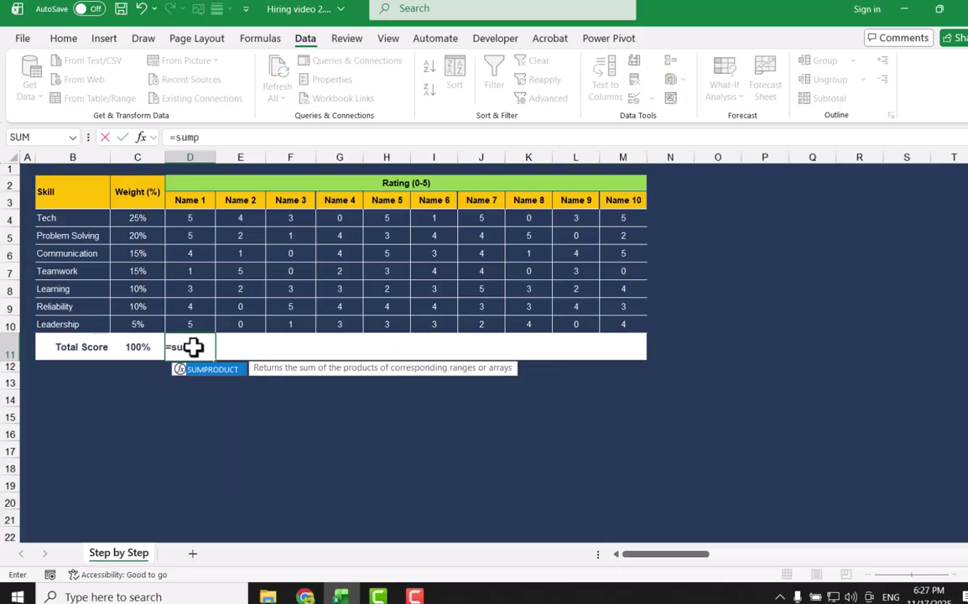
{"action": "type", "text": "roduct("}
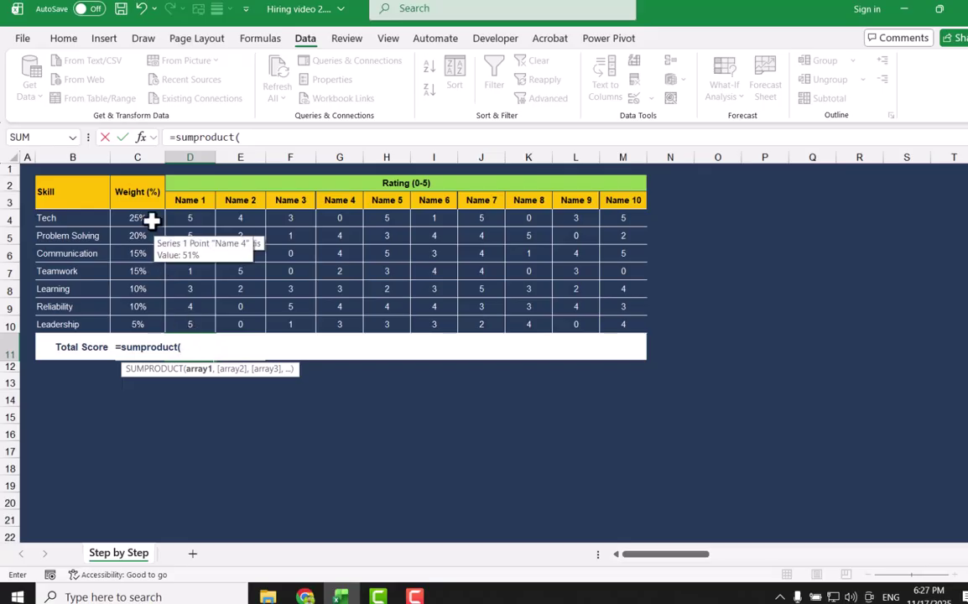
{"action": "left_click_drag", "start_coordinate": [152, 220], "coordinate": [154, 321]}
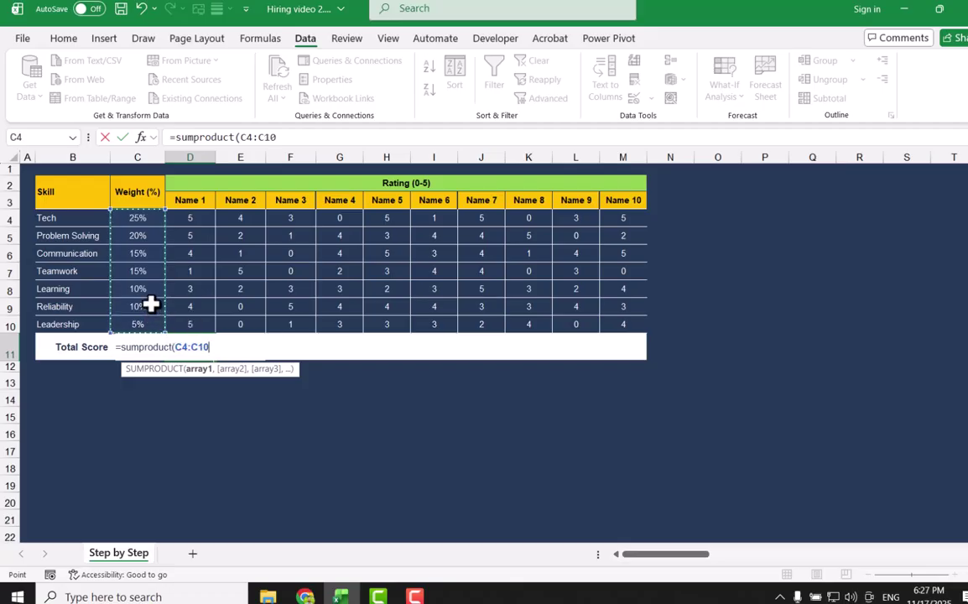
{"action": "key", "text": "F4"}
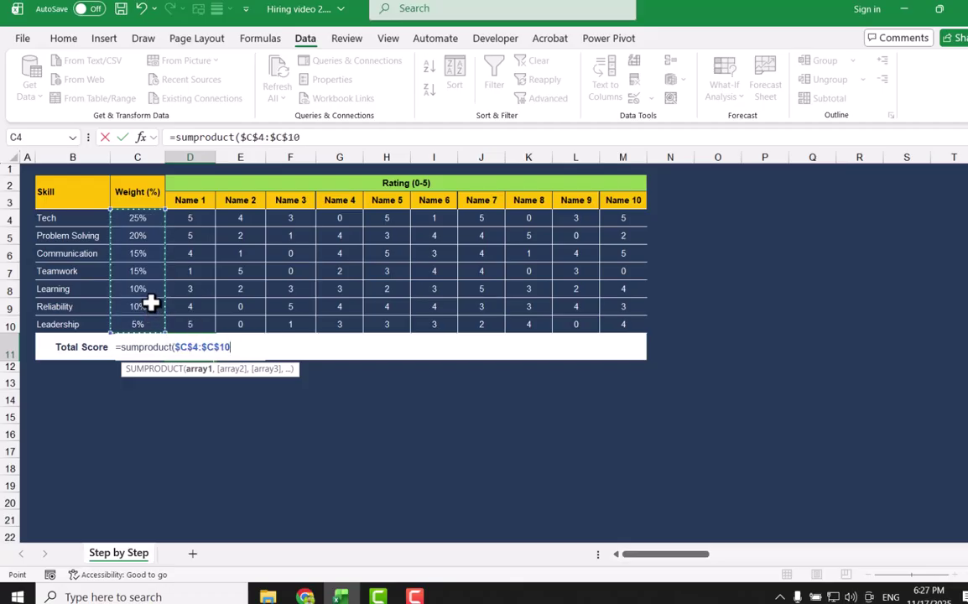
{"action": "type", "text": ","}
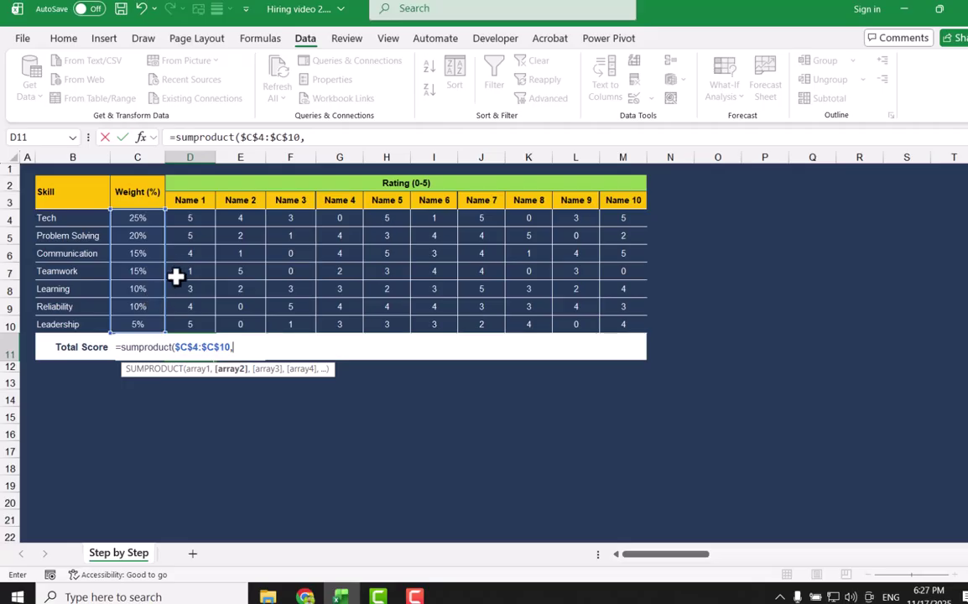
{"action": "left_click_drag", "start_coordinate": [201, 218], "coordinate": [200, 315]}
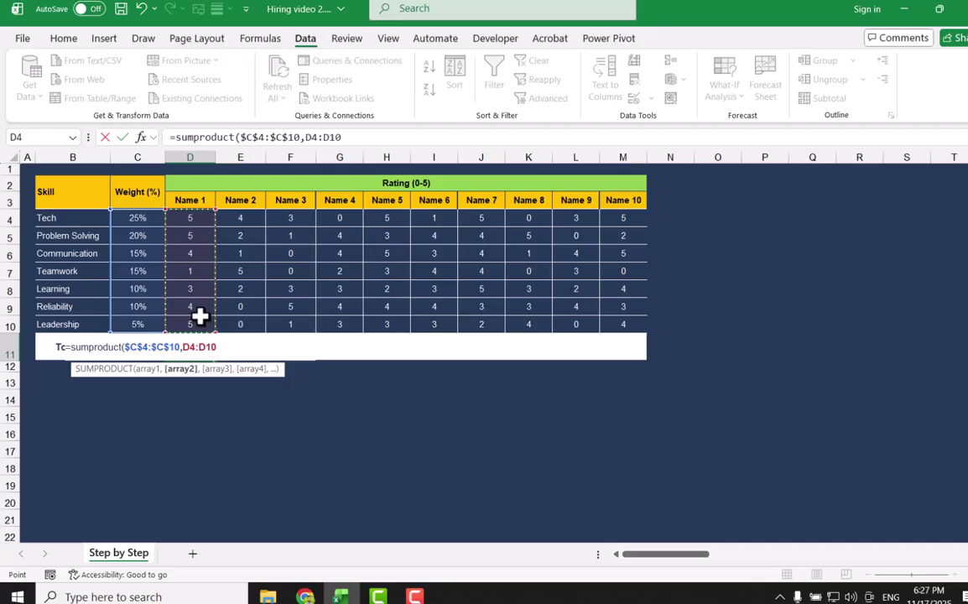
{"action": "left_click", "coordinate": [349, 139]}
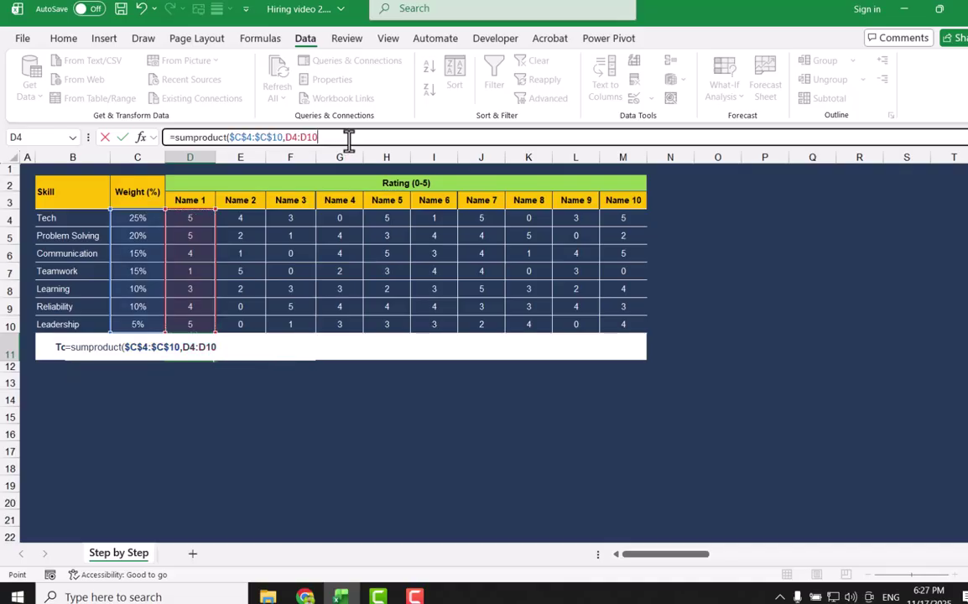
{"action": "type", "text": "/"}
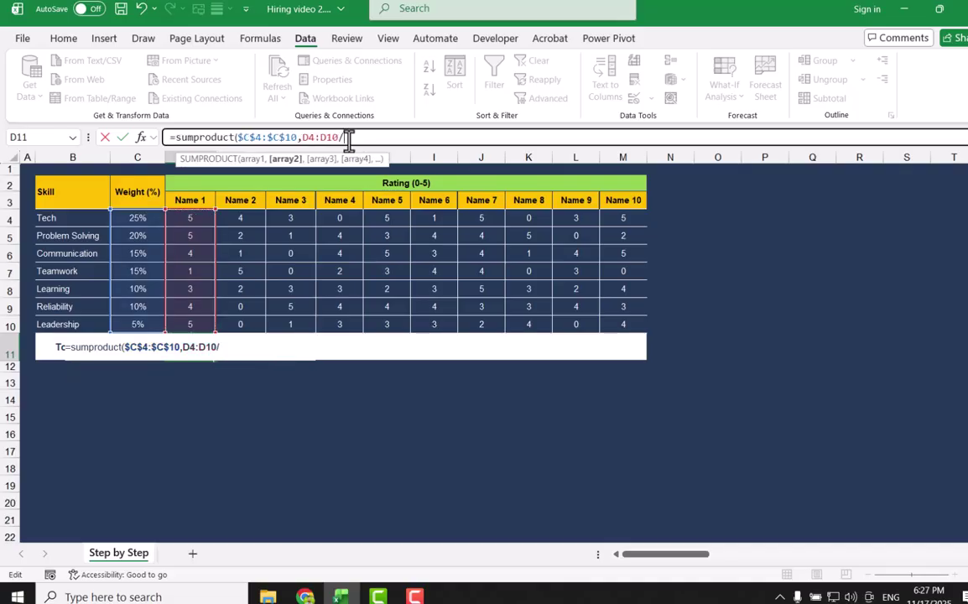
{"action": "type", "text": "5"}
{"action": "key", "text": "Return"}
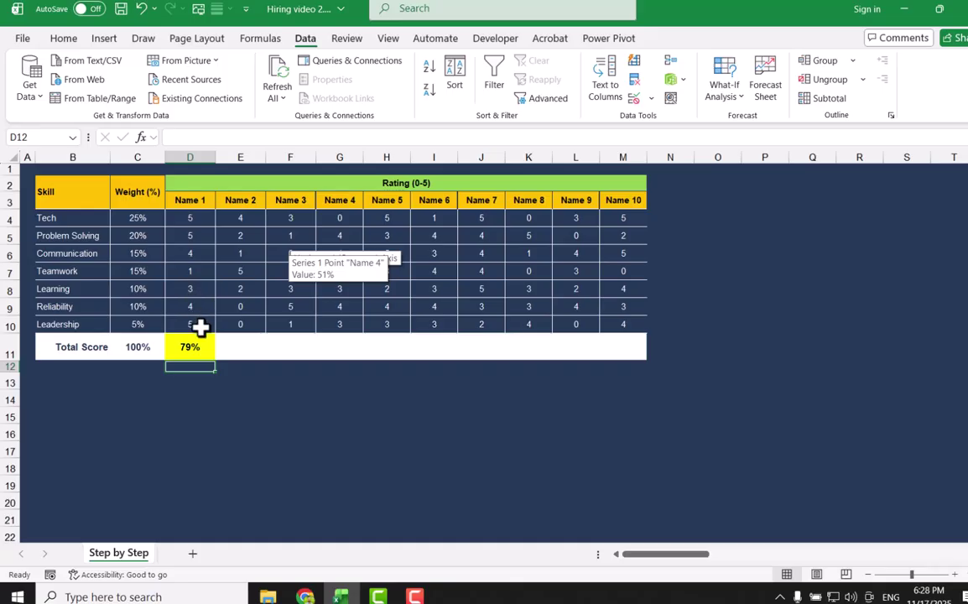
{"action": "left_click", "coordinate": [206, 349]}
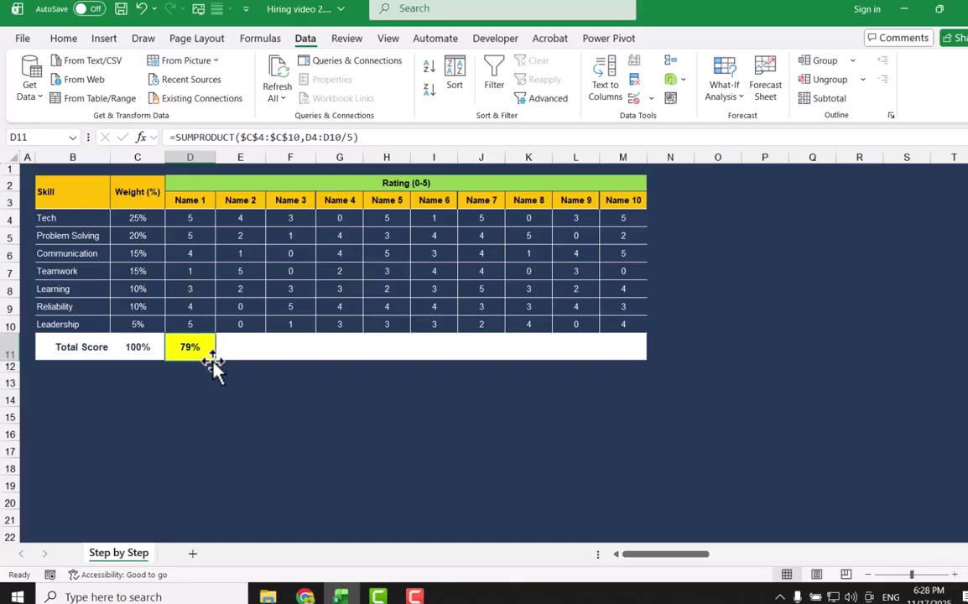
Copy the total formula across to M11 and add a Greater Than highlight rule to the totals
{"action": "left_click_drag", "start_coordinate": [215, 360], "coordinate": [633, 371]}
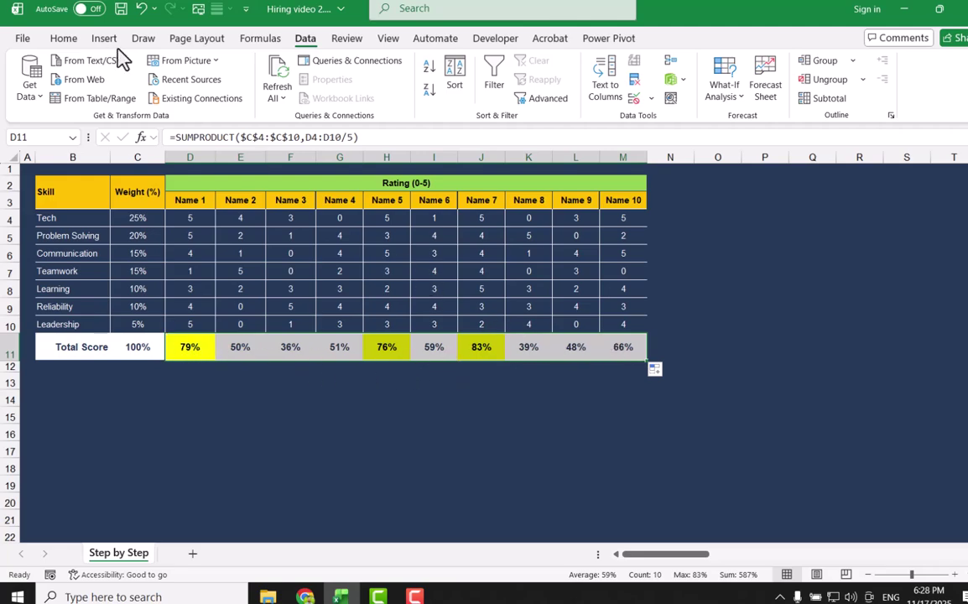
{"action": "left_click", "coordinate": [61, 40]}
{"action": "left_click", "coordinate": [559, 91]}
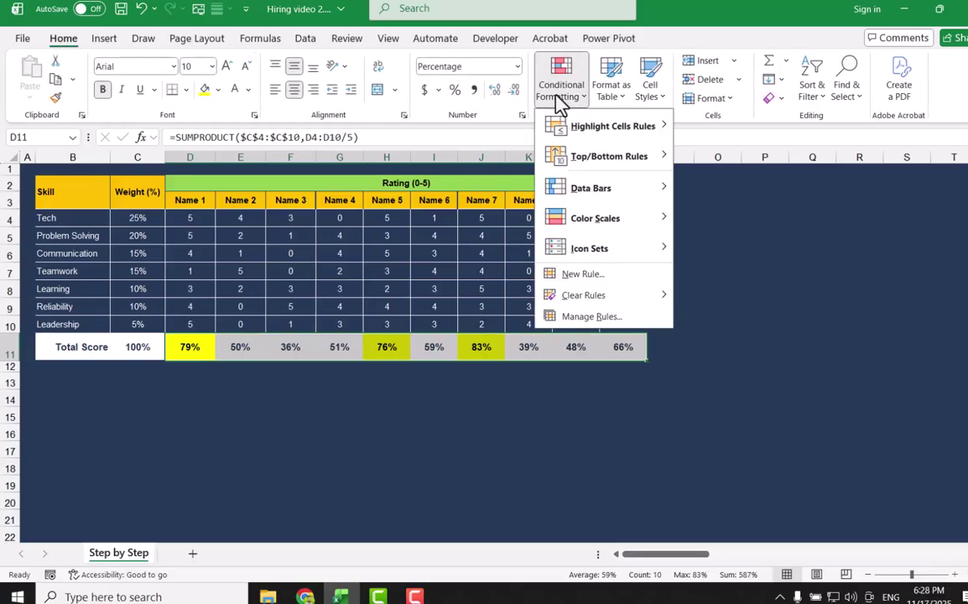
{"action": "mouse_move", "coordinate": [596, 128]}
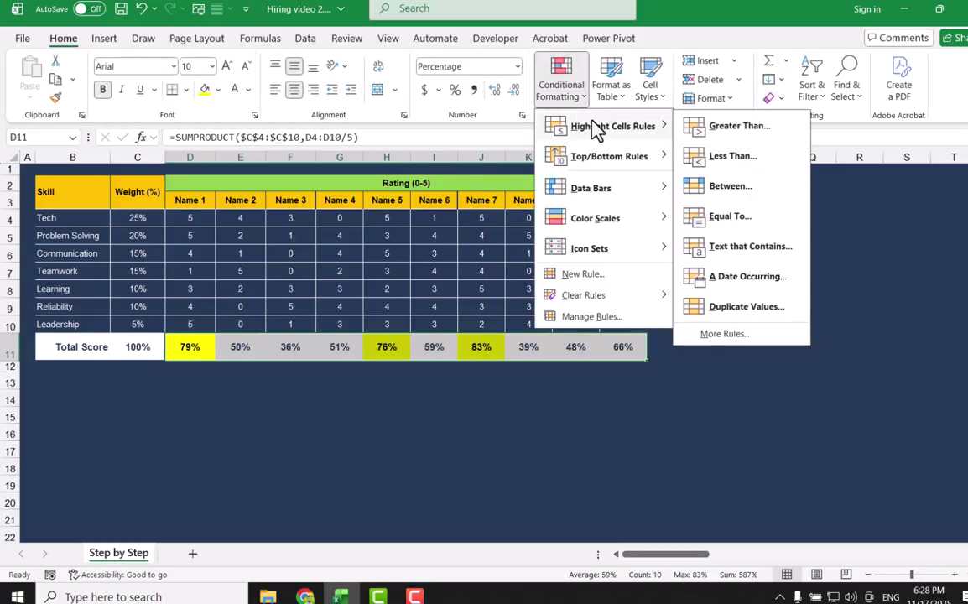
{"action": "left_click", "coordinate": [749, 137]}
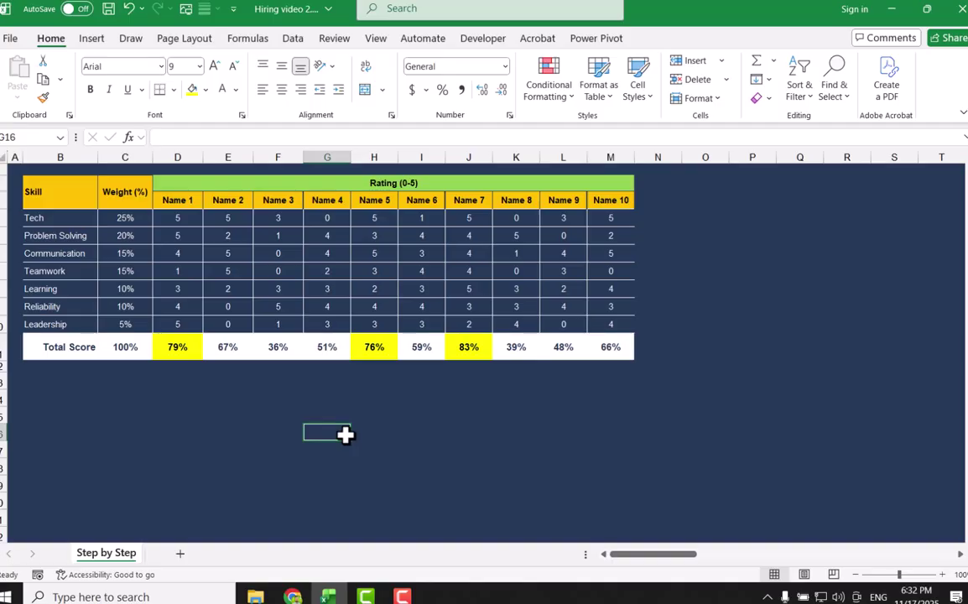
List the candidate names down column J with =TRANSPOSE(D3:M3) in J13
{"action": "left_click", "coordinate": [485, 386]}
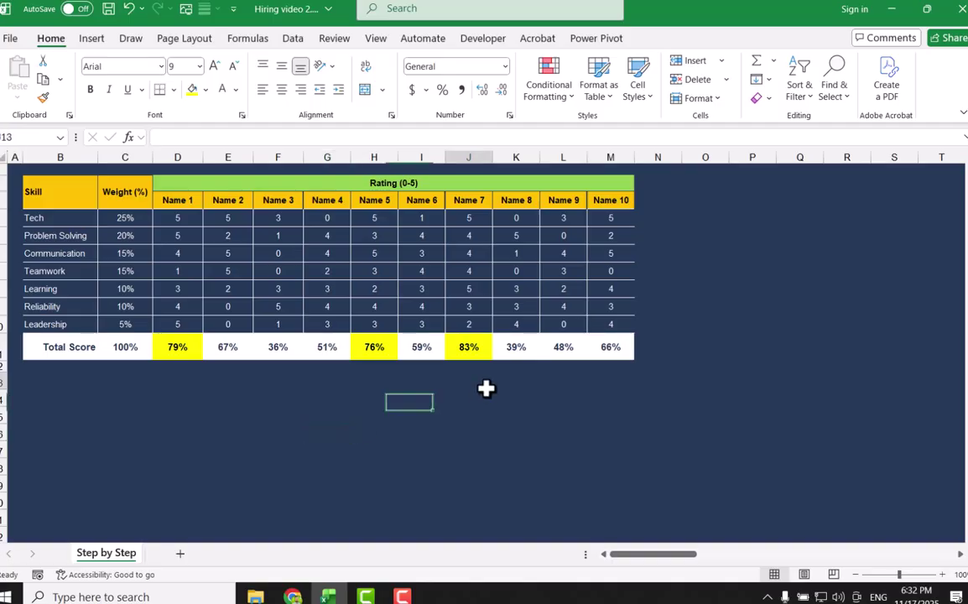
{"action": "type", "text": "="}
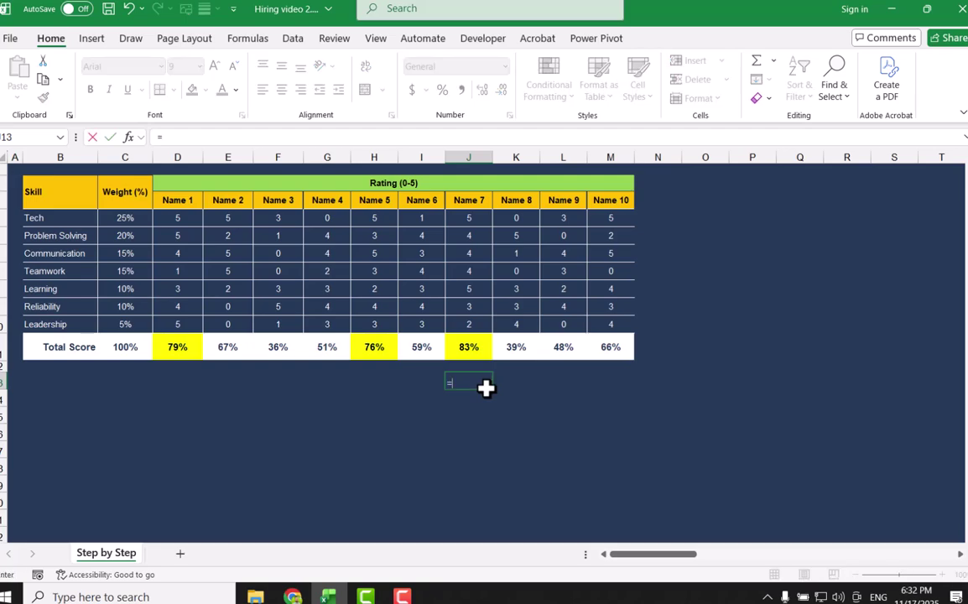
{"action": "type", "text": "Transpose("}
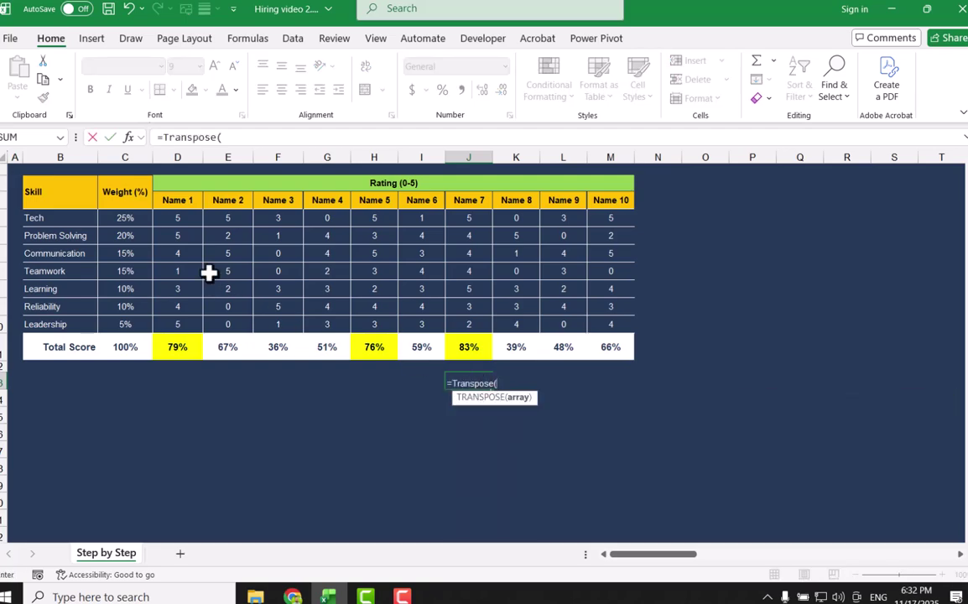
{"action": "left_click_drag", "start_coordinate": [184, 200], "coordinate": [602, 199]}
{"action": "key", "text": "Return"}
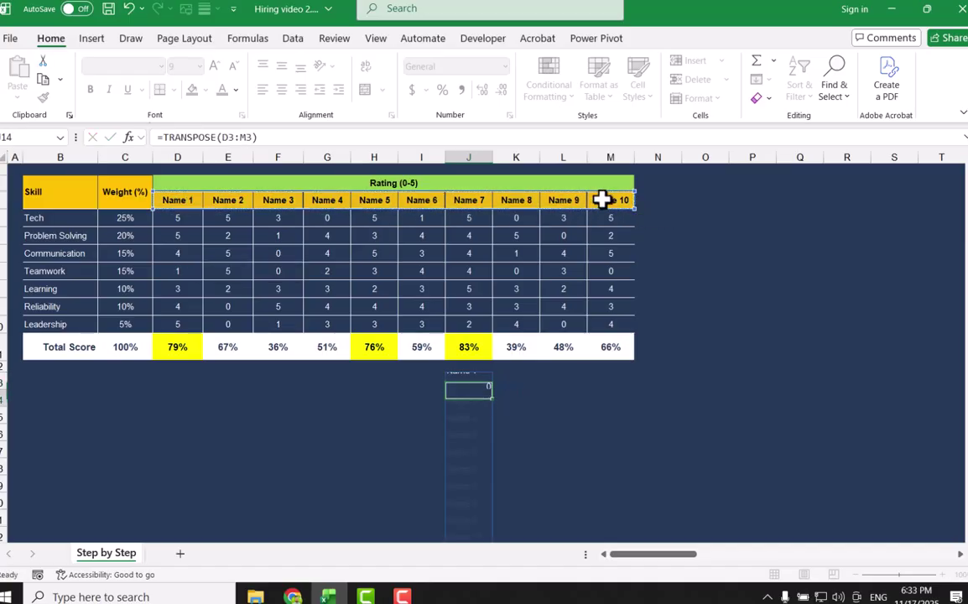
Transpose the Total Score row into K13:K22 and format the results as percentages
{"action": "left_click", "coordinate": [512, 383]}
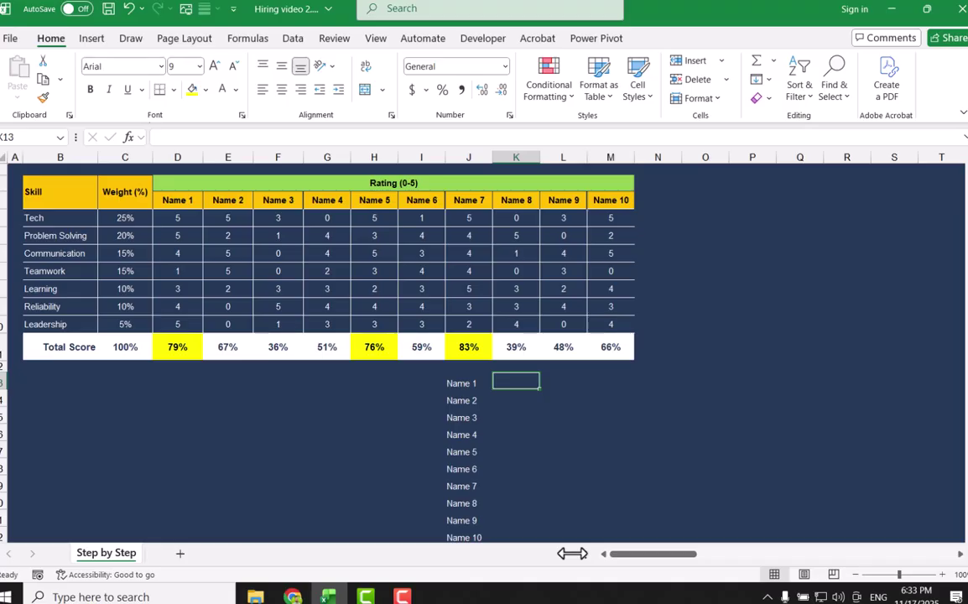
{"action": "type", "text": "=transpose("}
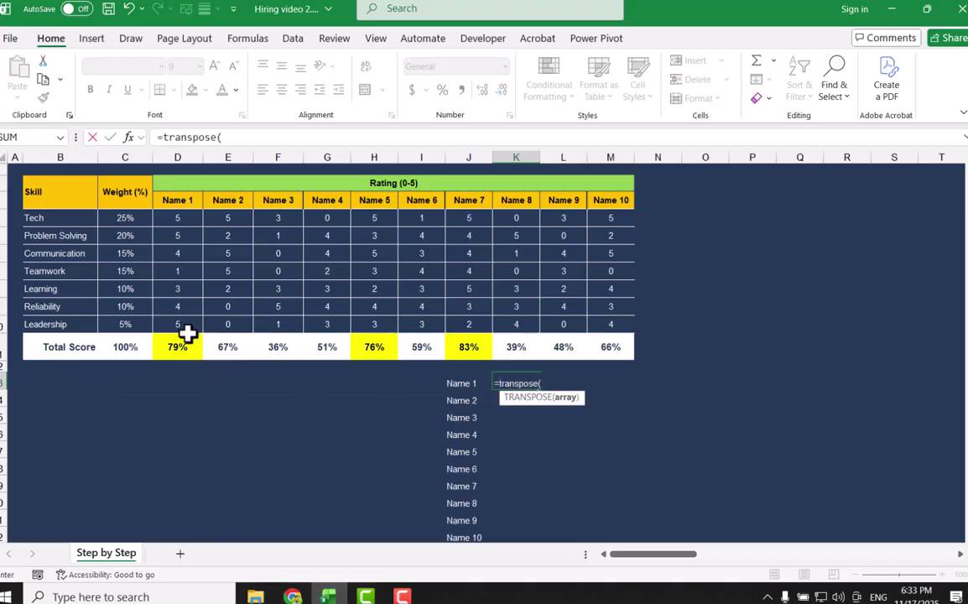
{"action": "left_click_drag", "start_coordinate": [179, 345], "coordinate": [588, 346]}
{"action": "key", "text": "Return"}
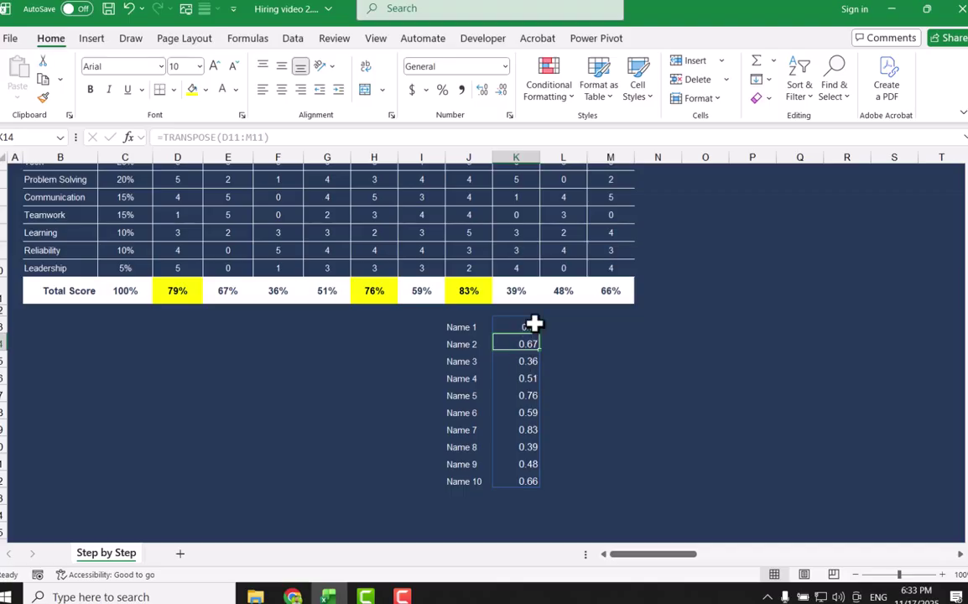
{"action": "left_click_drag", "start_coordinate": [532, 324], "coordinate": [508, 480]}
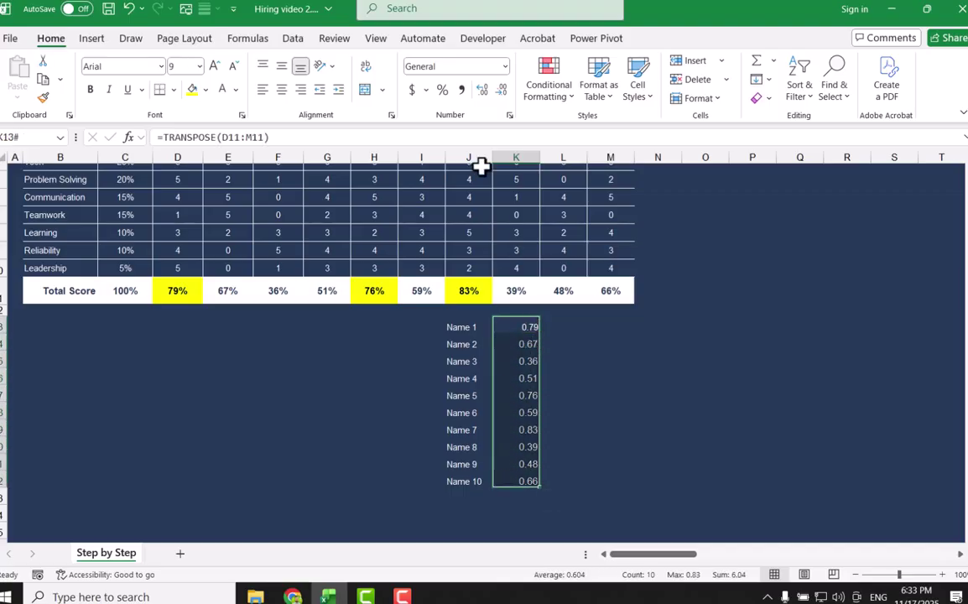
{"action": "left_click", "coordinate": [442, 90]}
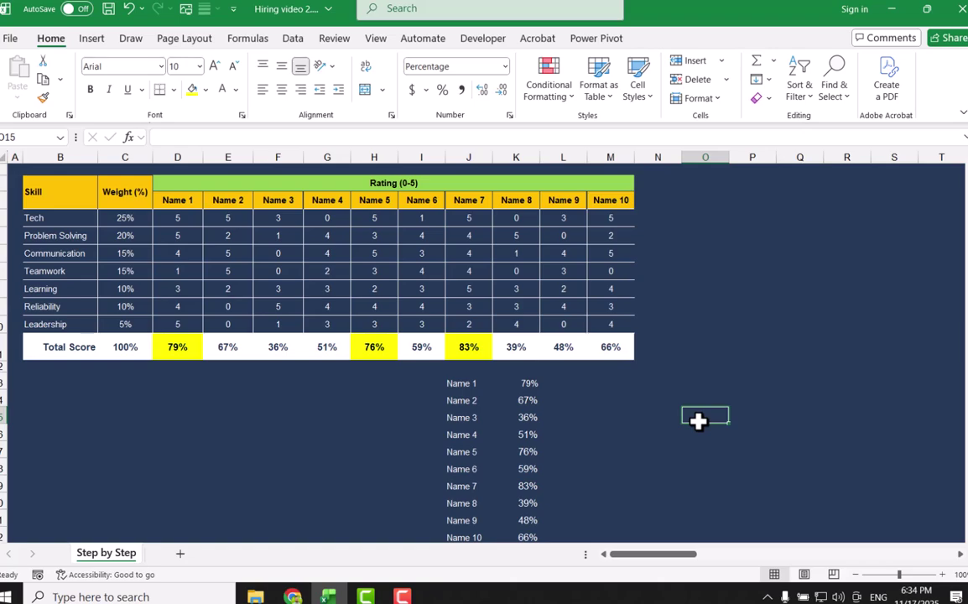
Enter =IF(K13>=75%,K13,"") in L13 to keep only qualifying scores
{"action": "left_click", "coordinate": [564, 382]}
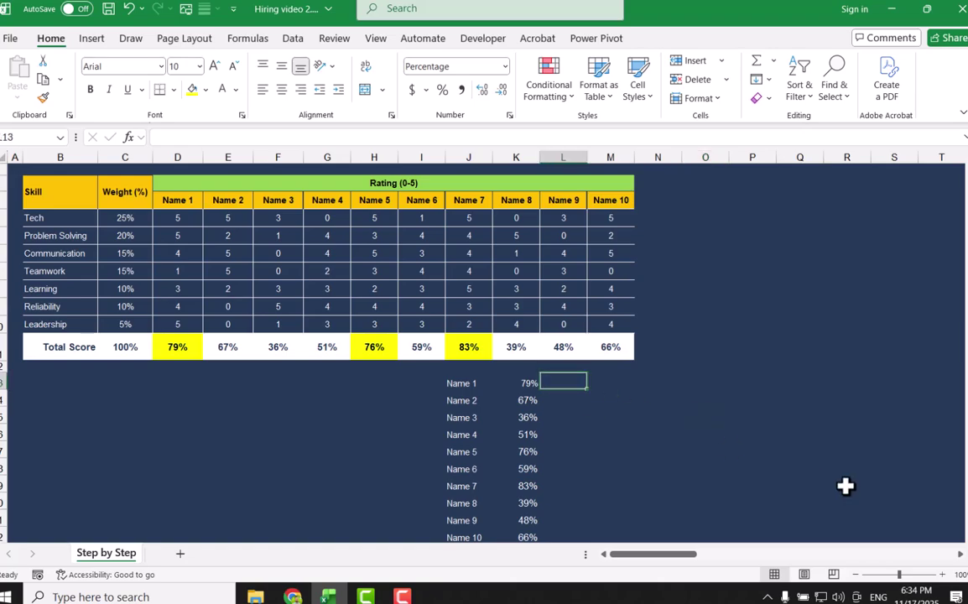
{"action": "type", "text": "=if("}
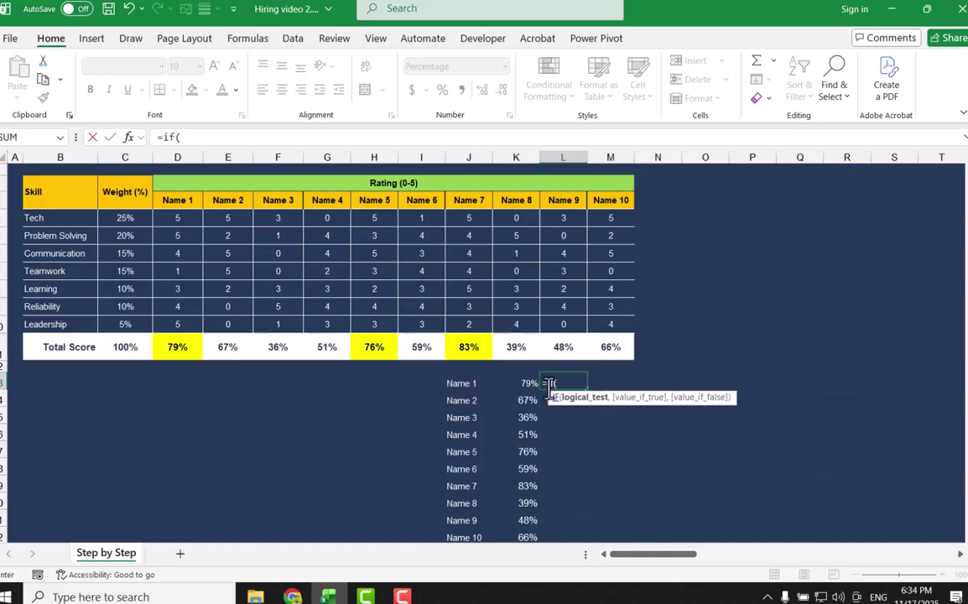
{"action": "left_click", "coordinate": [516, 380]}
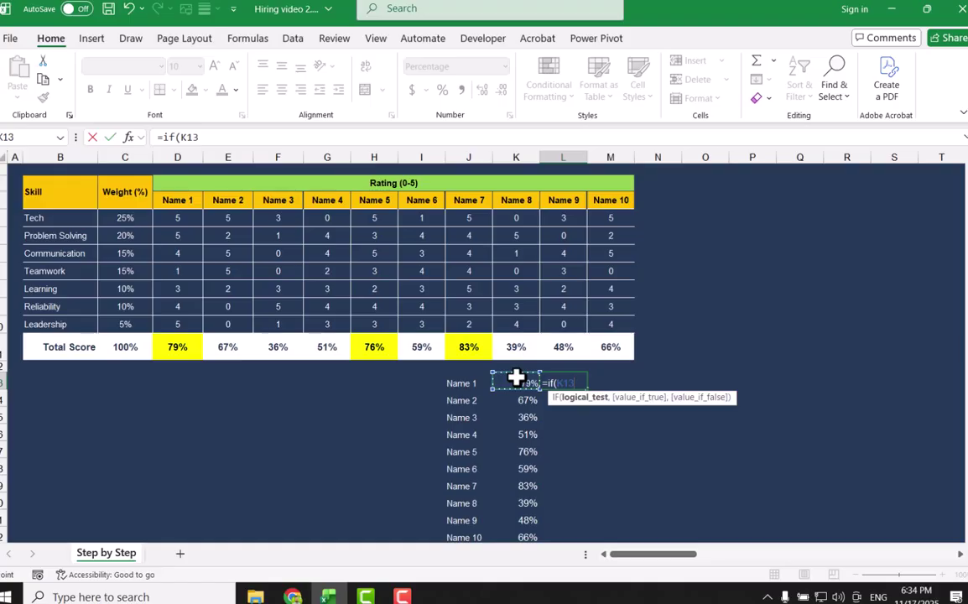
{"action": "type", "text": ">=75%"}
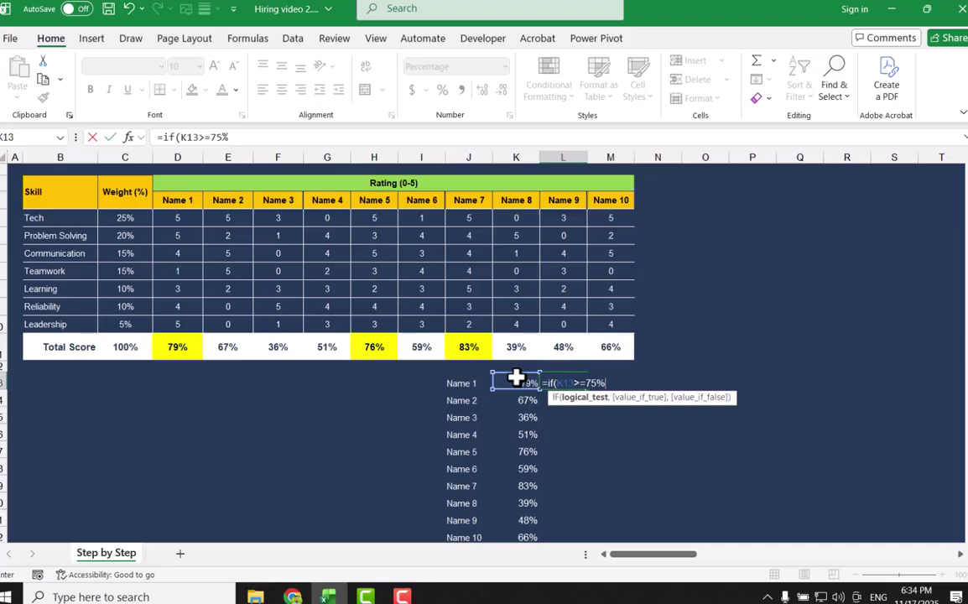
{"action": "type", "text": ","}
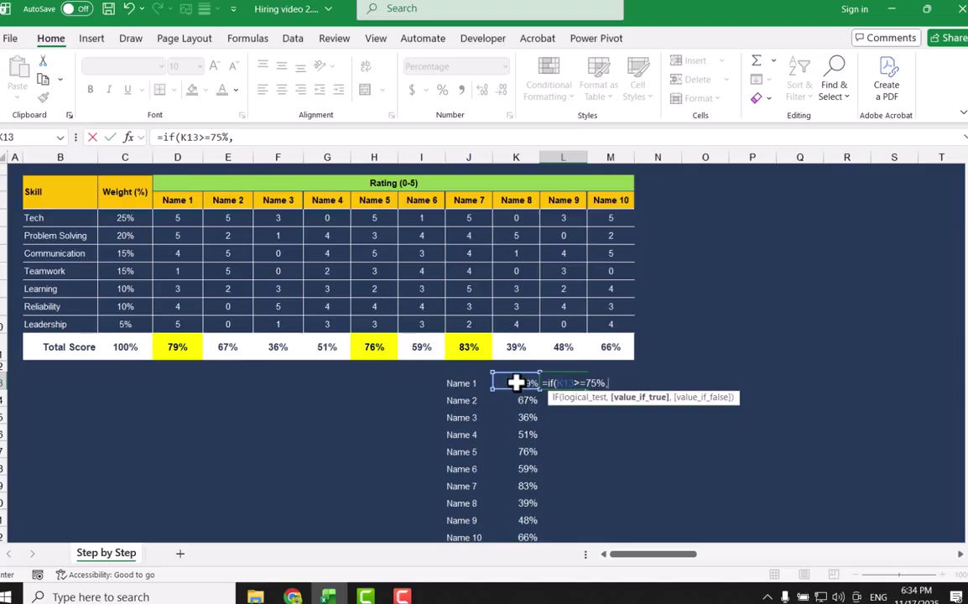
{"action": "left_click", "coordinate": [516, 382]}
{"action": "type", "text": ","}
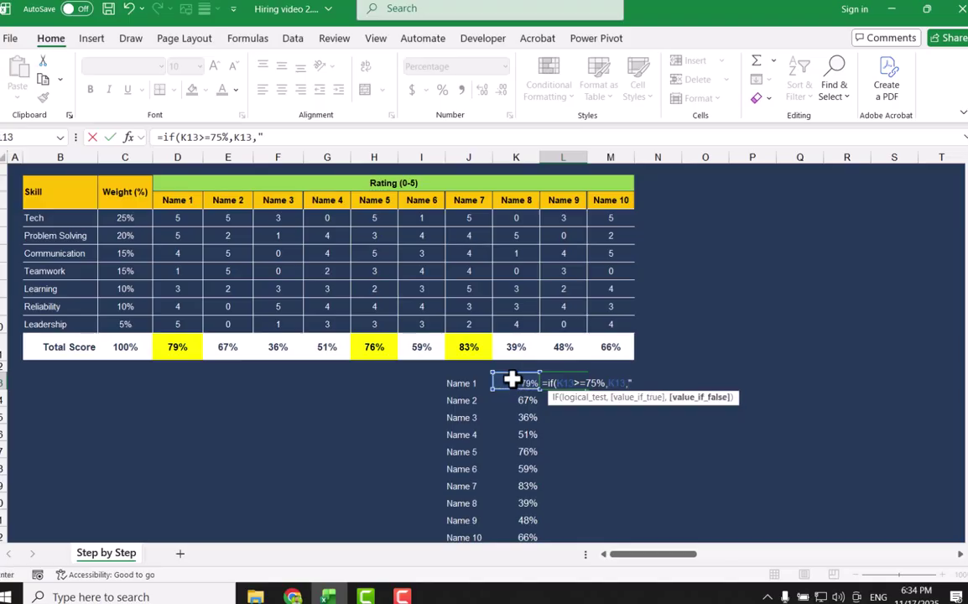
{"action": "type", "text": "\"\""}
{"action": "key", "text": "Return"}
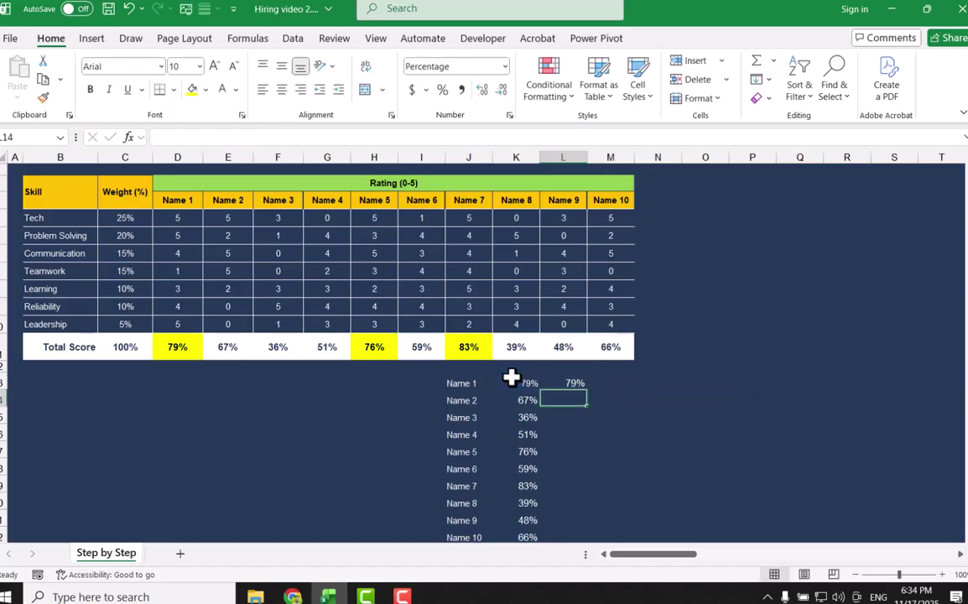
Fill the formula down to L22 and select J13:L22 for charting
{"action": "left_click", "coordinate": [562, 384]}
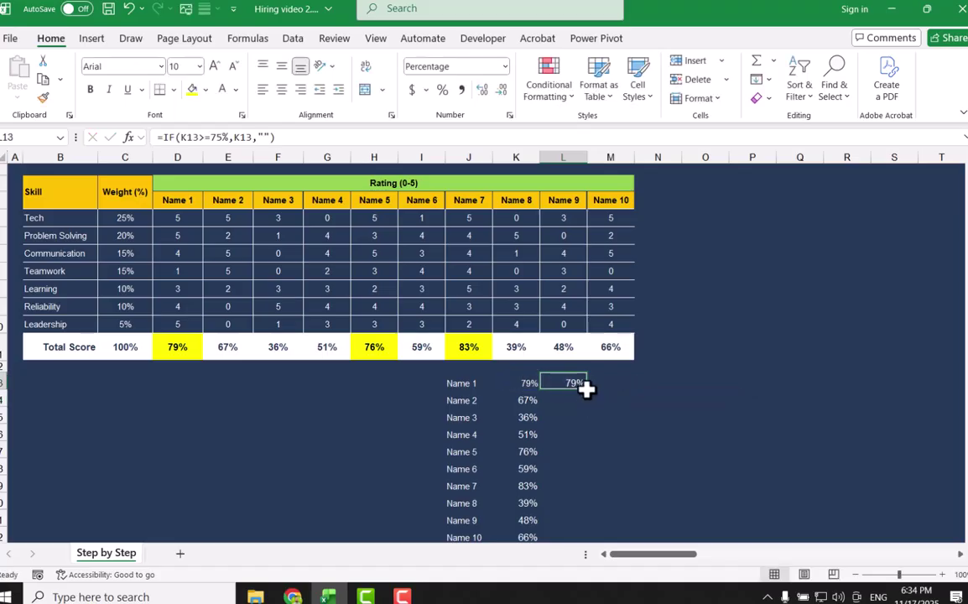
{"action": "left_click_drag", "start_coordinate": [587, 392], "coordinate": [566, 494]}
{"action": "left_click", "coordinate": [611, 438]}
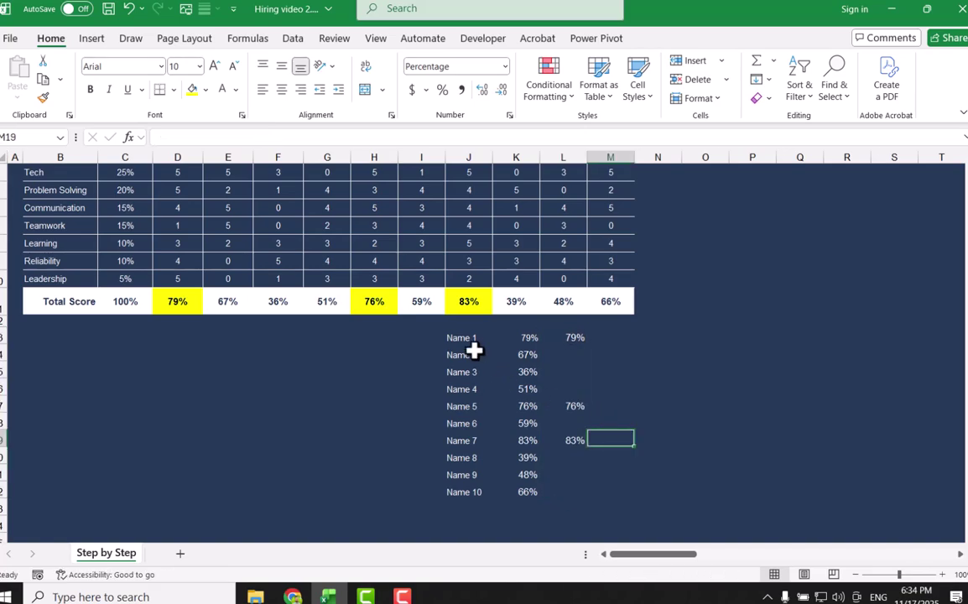
{"action": "left_click_drag", "start_coordinate": [465, 339], "coordinate": [559, 491]}
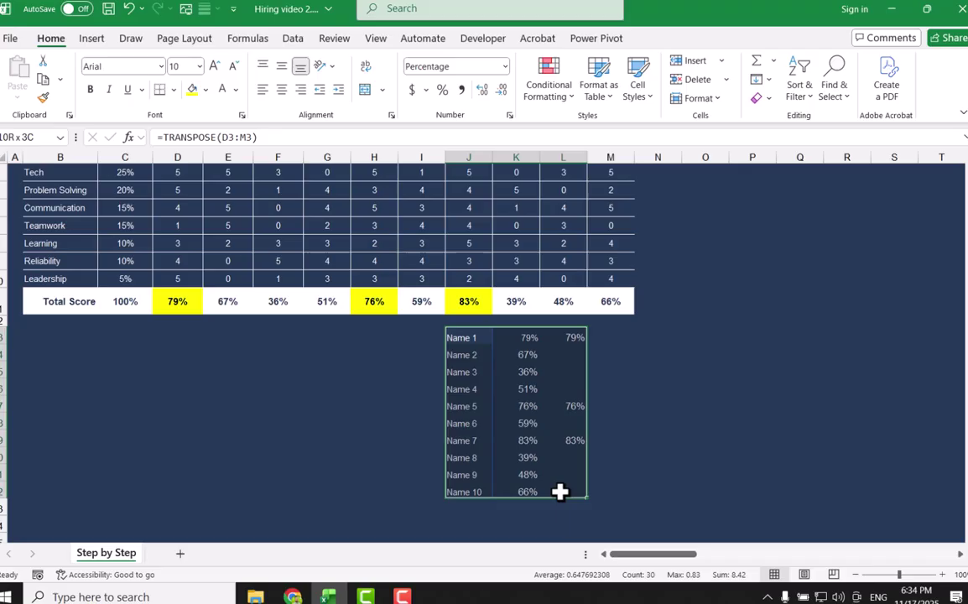
Insert the recommended clustered column chart of the candidates' scores
{"action": "left_click", "coordinate": [93, 39]}
{"action": "left_click", "coordinate": [329, 99]}
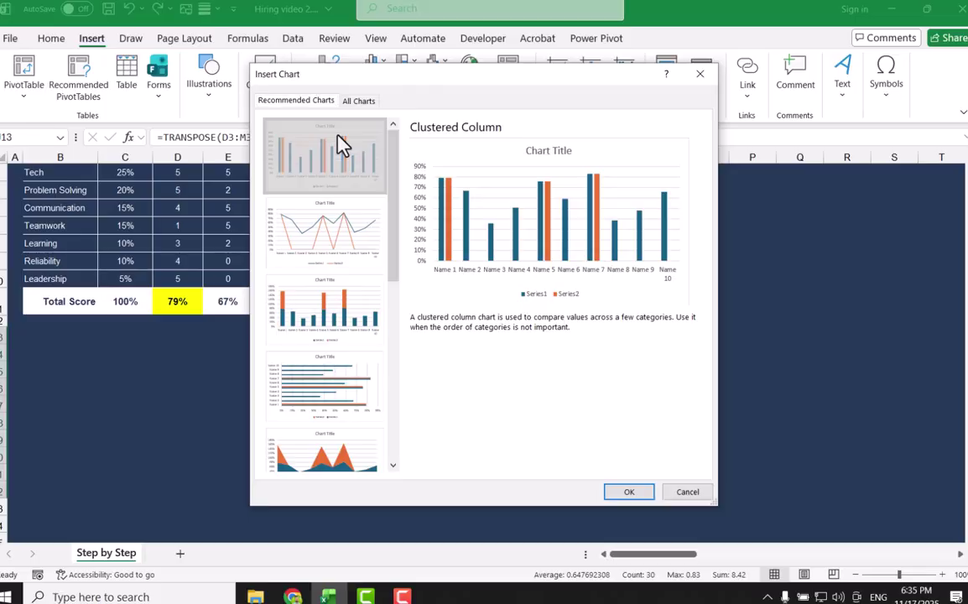
{"action": "left_click", "coordinate": [629, 491]}
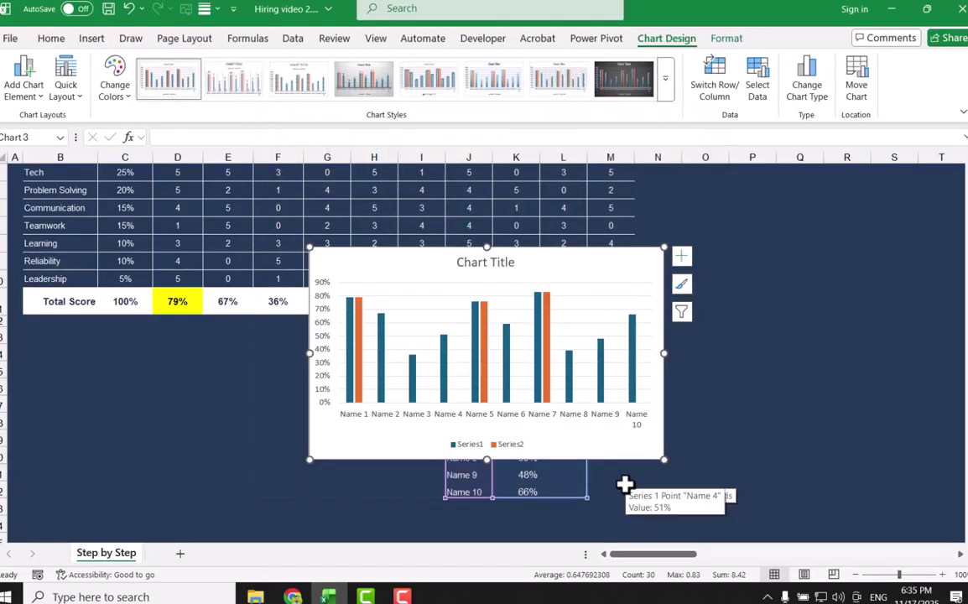
Delete the chart's Series1/Series2 legend and widen the chart to the left
{"action": "left_click", "coordinate": [513, 446]}
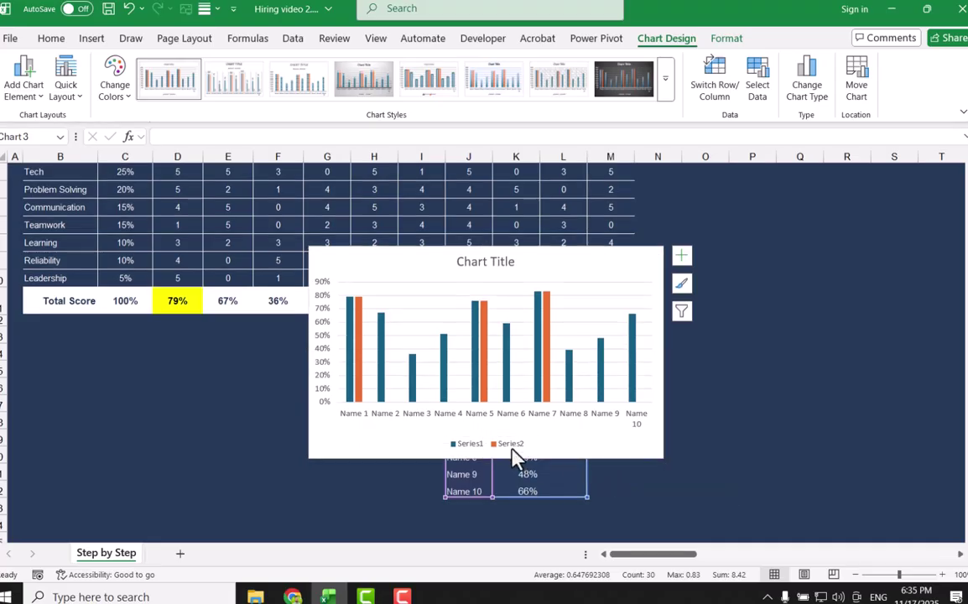
{"action": "key", "text": "Delete"}
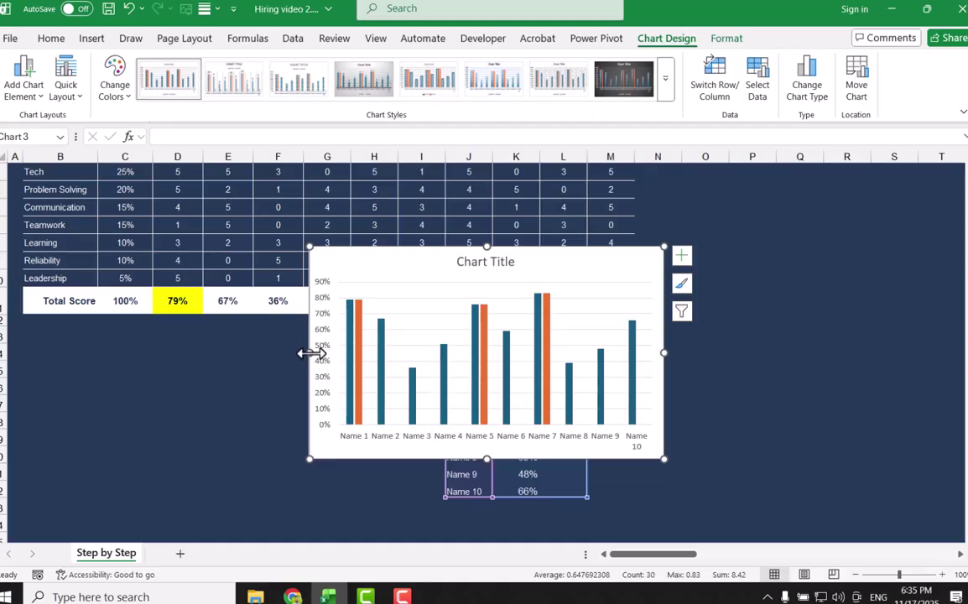
{"action": "left_click_drag", "start_coordinate": [311, 353], "coordinate": [188, 352]}
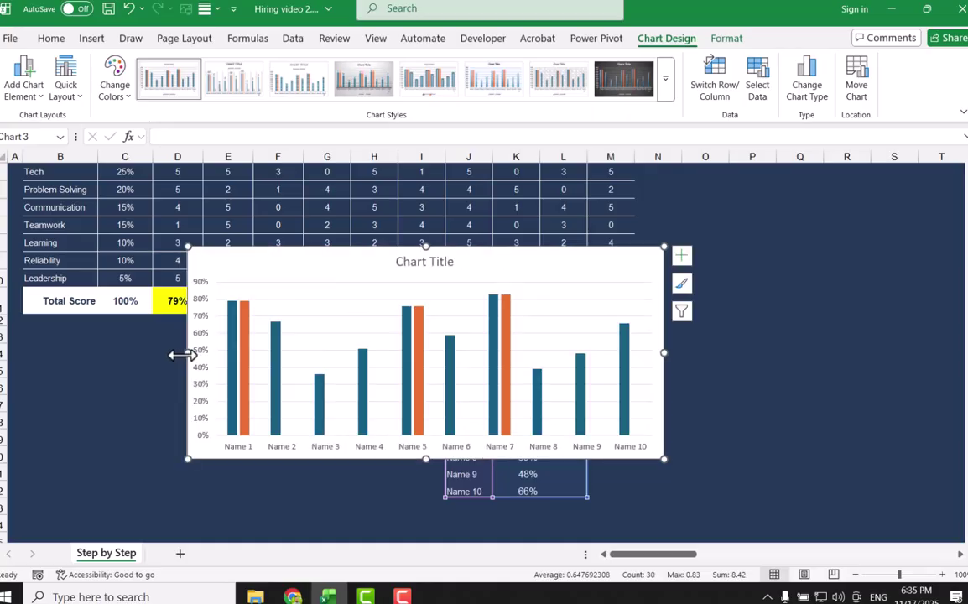
Set the bar series to 100% overlap and 22% gap width
{"action": "right_click", "coordinate": [491, 419]}
{"action": "left_click", "coordinate": [553, 403]}
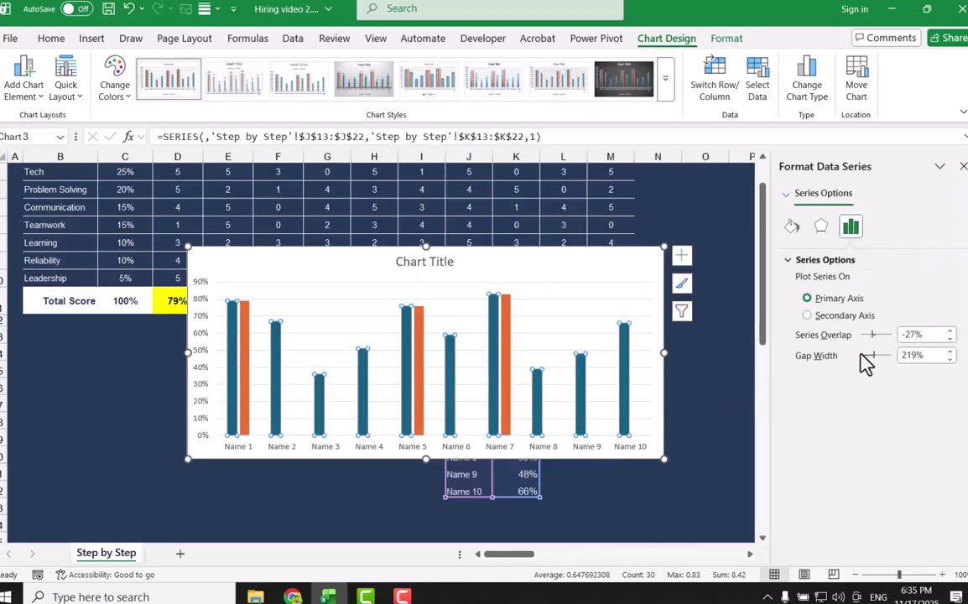
{"action": "left_click_drag", "start_coordinate": [872, 335], "coordinate": [905, 342]}
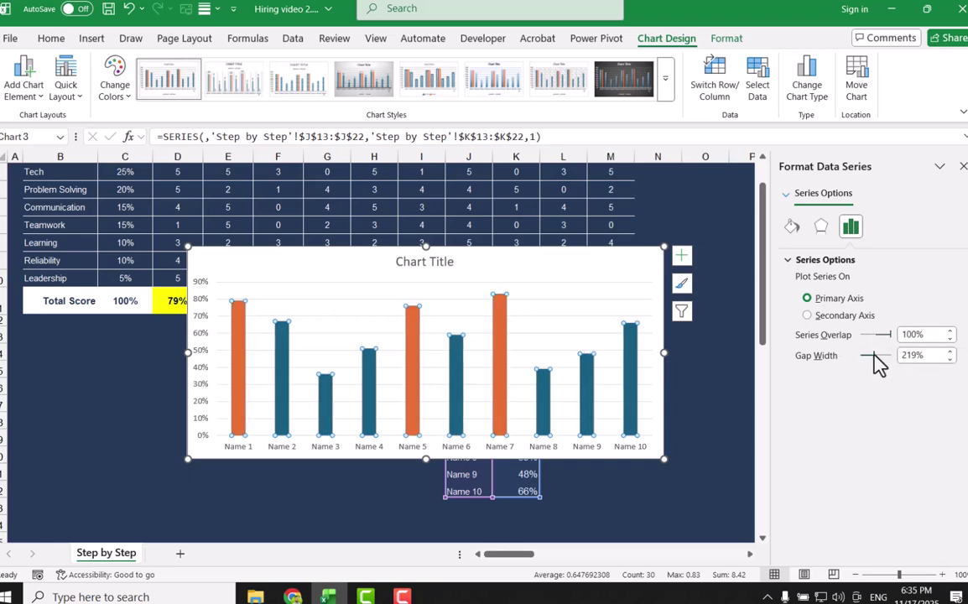
{"action": "left_click_drag", "start_coordinate": [874, 355], "coordinate": [865, 355]}
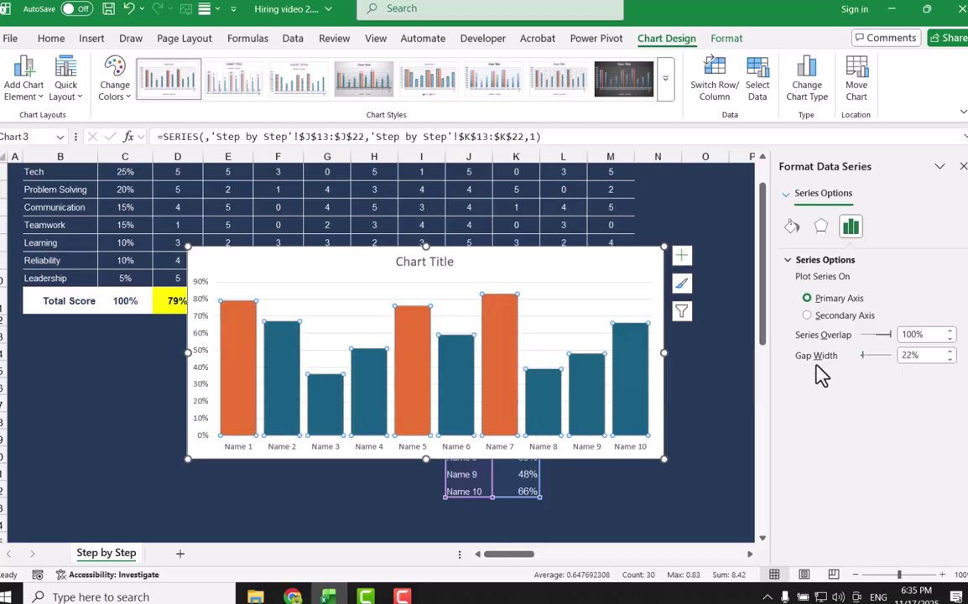
{"action": "left_click", "coordinate": [720, 367]}
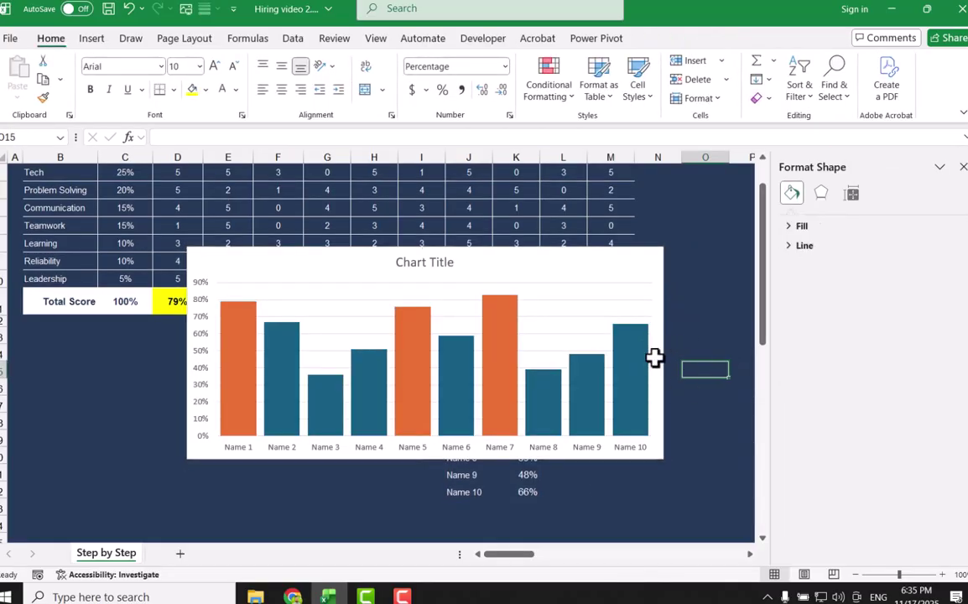
Fill the blue bar series dark navy and move the chart below the rating table
{"action": "left_click", "coordinate": [642, 367]}
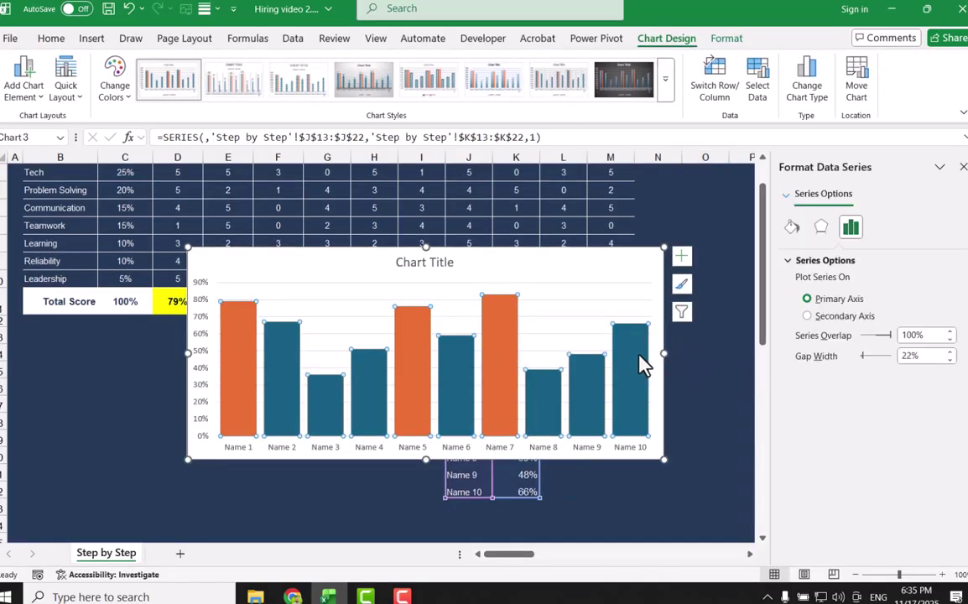
{"action": "left_click", "coordinate": [727, 42]}
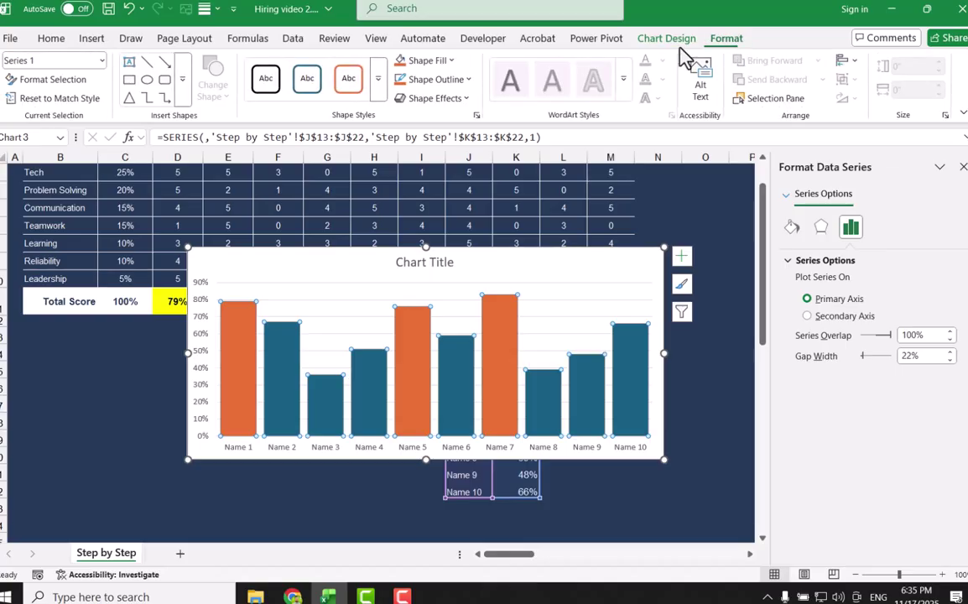
{"action": "left_click", "coordinate": [441, 70]}
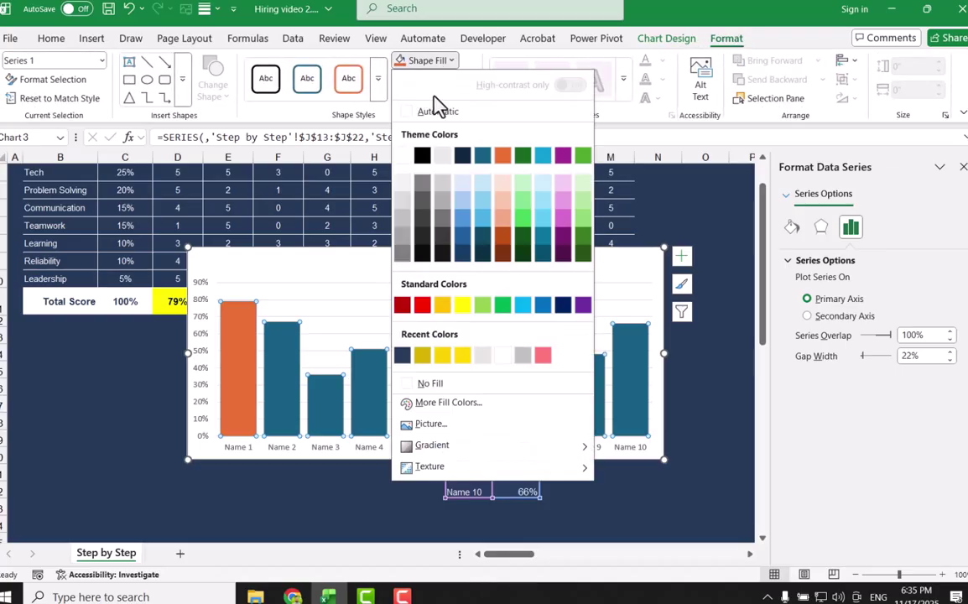
{"action": "left_click", "coordinate": [403, 358]}
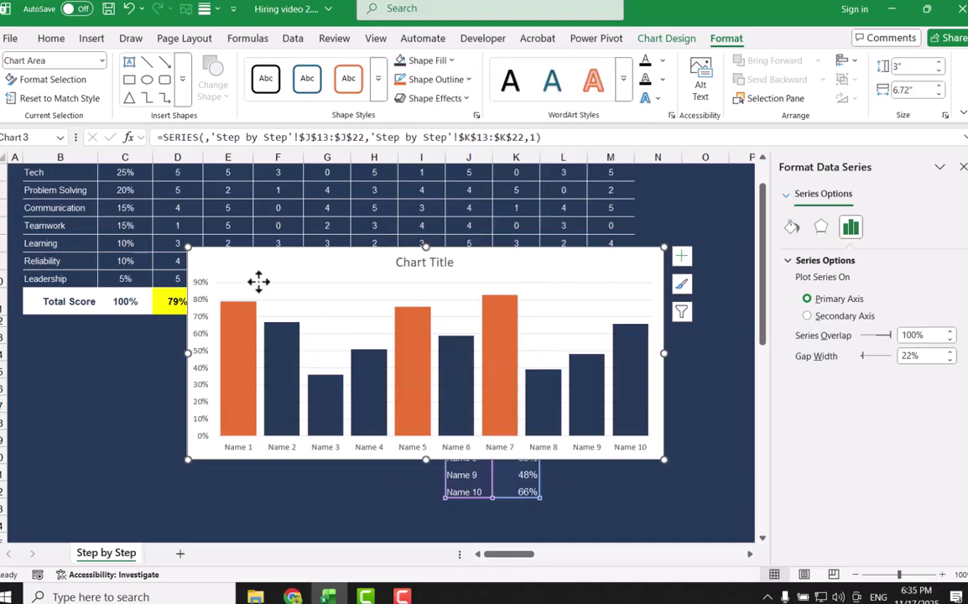
{"action": "left_click_drag", "start_coordinate": [257, 281], "coordinate": [238, 331]}
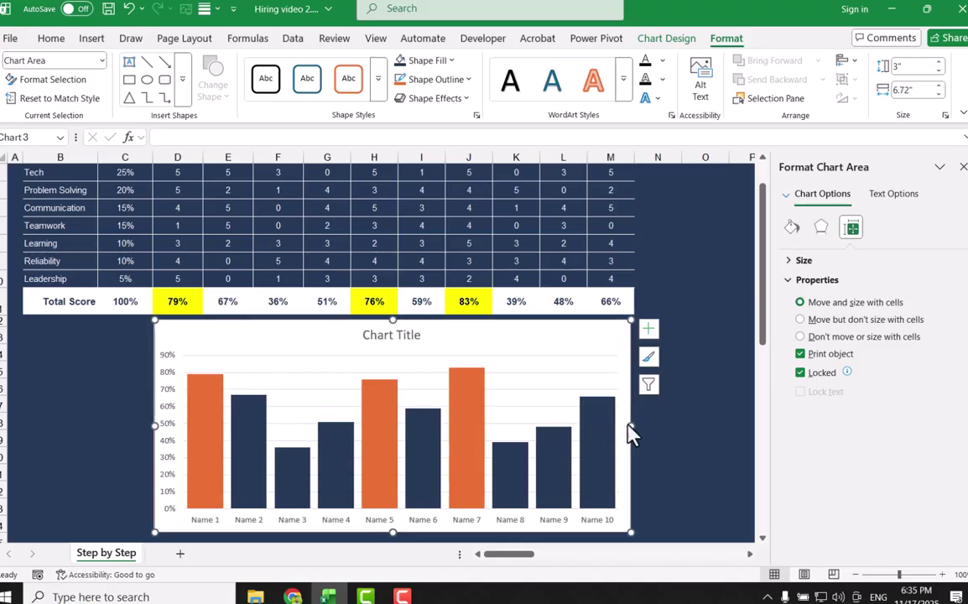
{"action": "left_click", "coordinate": [710, 282]}
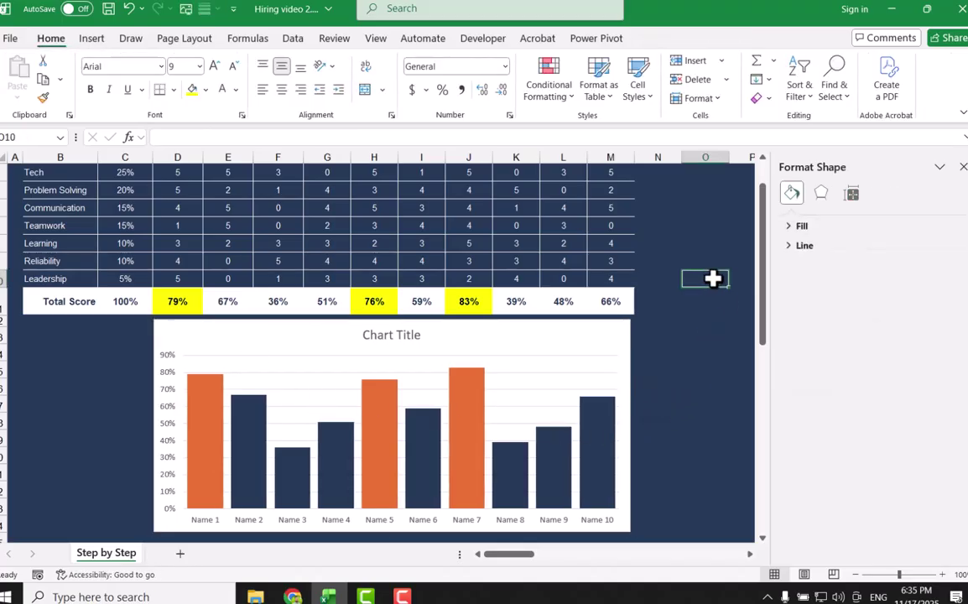